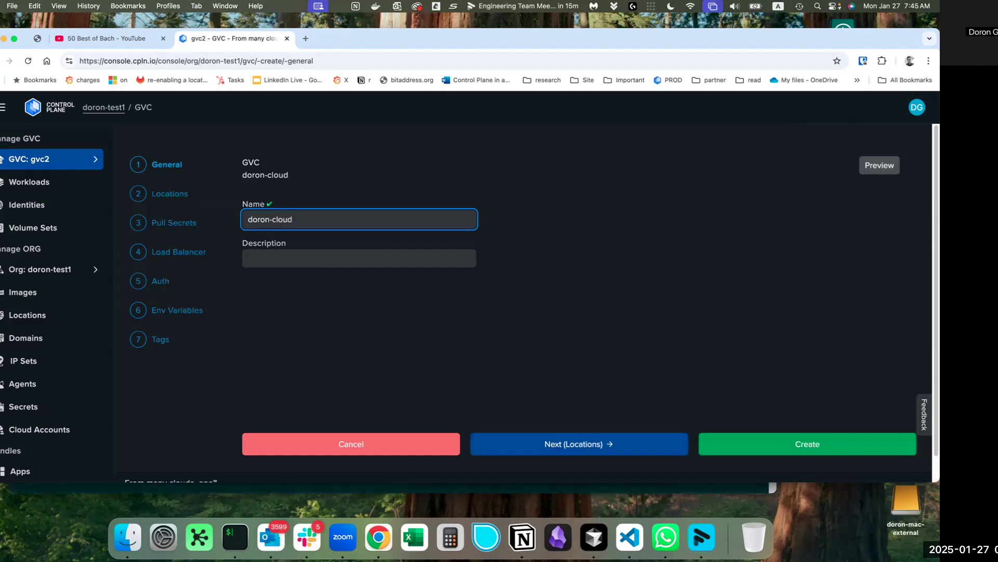
# Add aws-us-east-2 as the location and create the doron-cloud GVC.
pyautogui.click(486, 444)
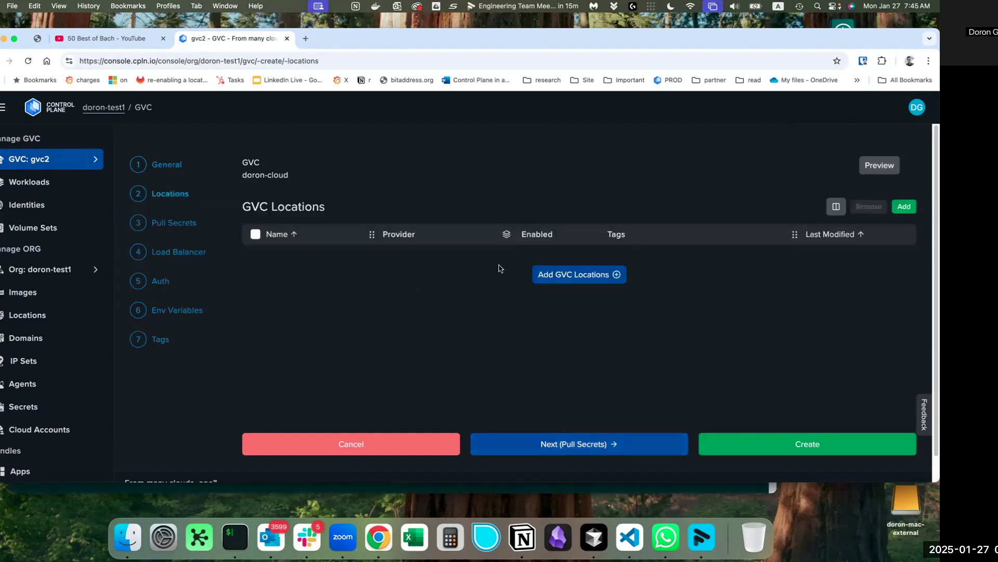
pyautogui.click(550, 274)
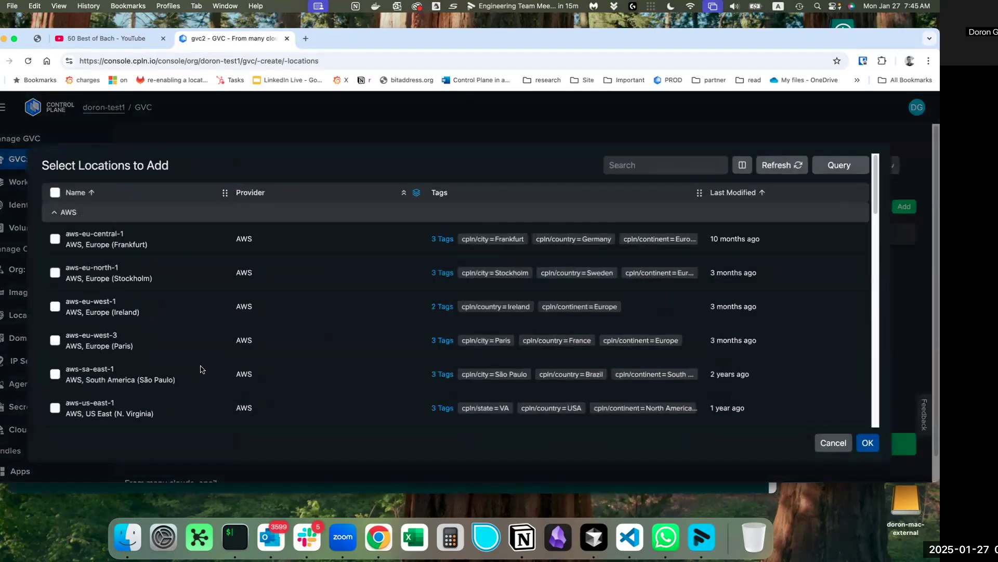
pyautogui.scroll(-2, 71, 385)
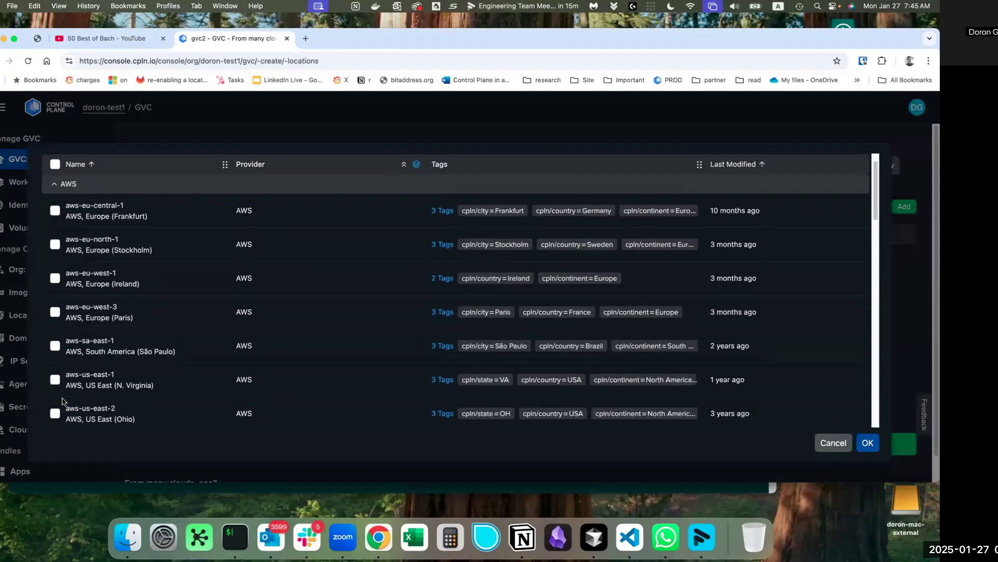
pyautogui.click(55, 413)
pyautogui.click(867, 443)
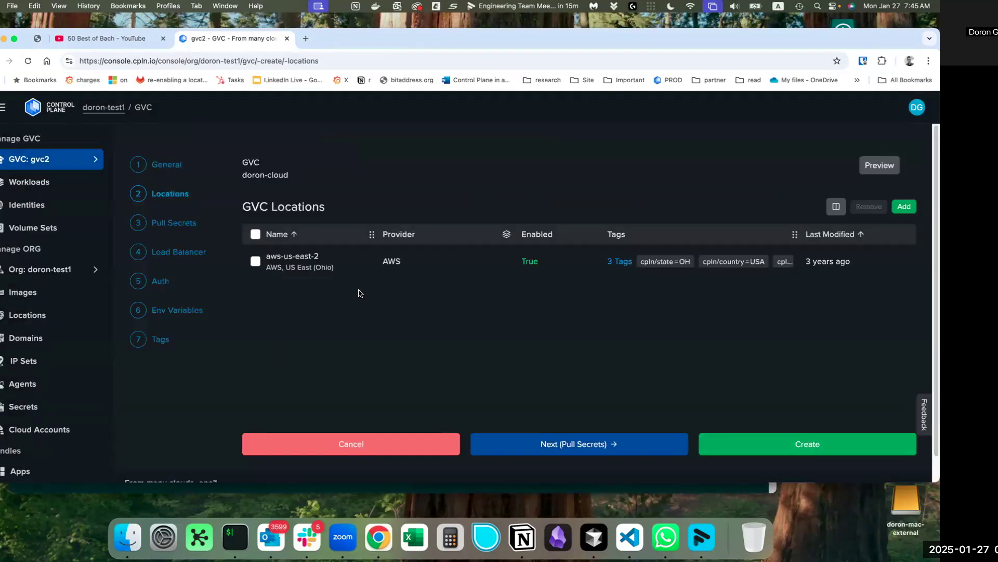
pyautogui.click(725, 444)
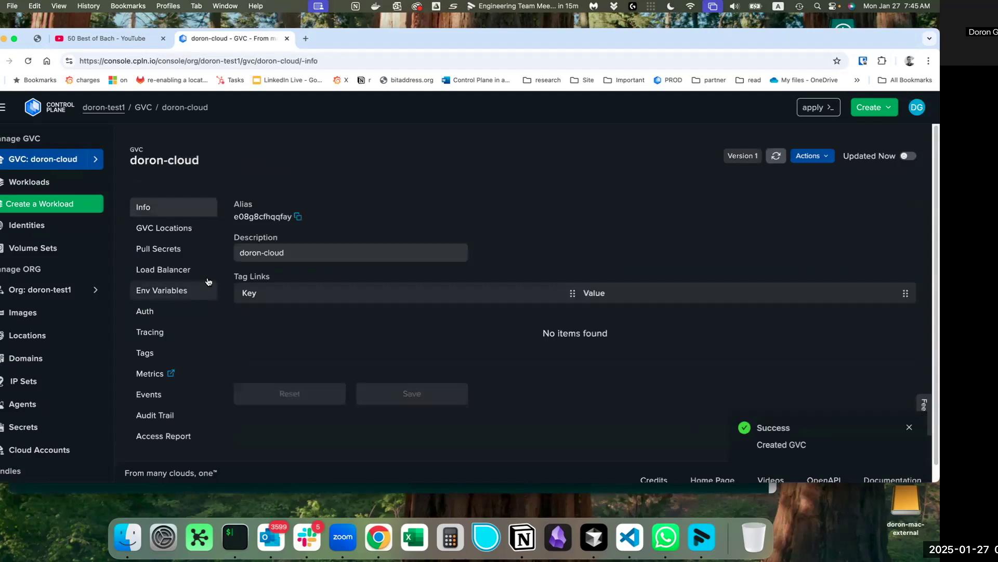
# Open the ollama template from the Marketplace and start creating an app from it.
pyautogui.scroll(-3, 61, 286)
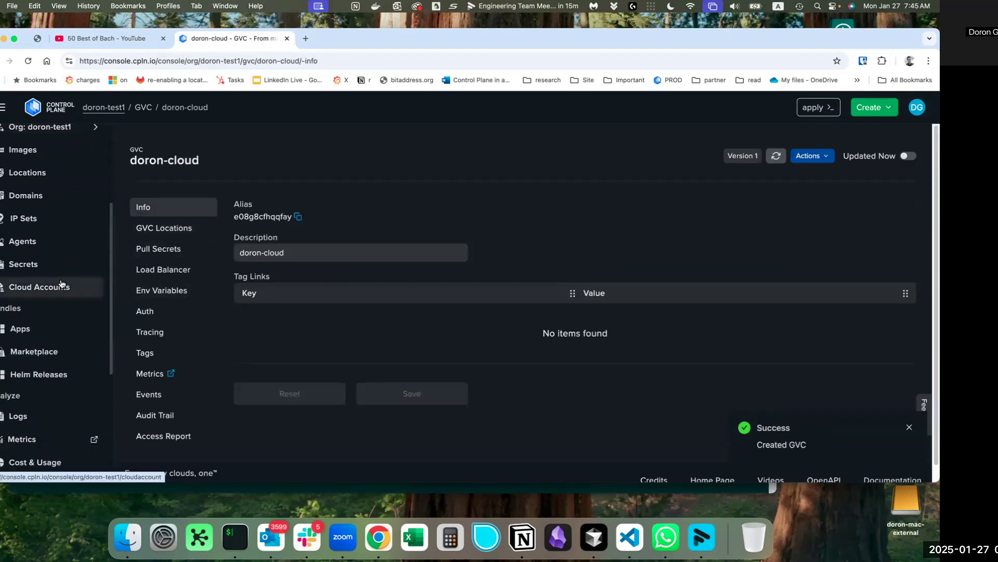
pyautogui.click(40, 352)
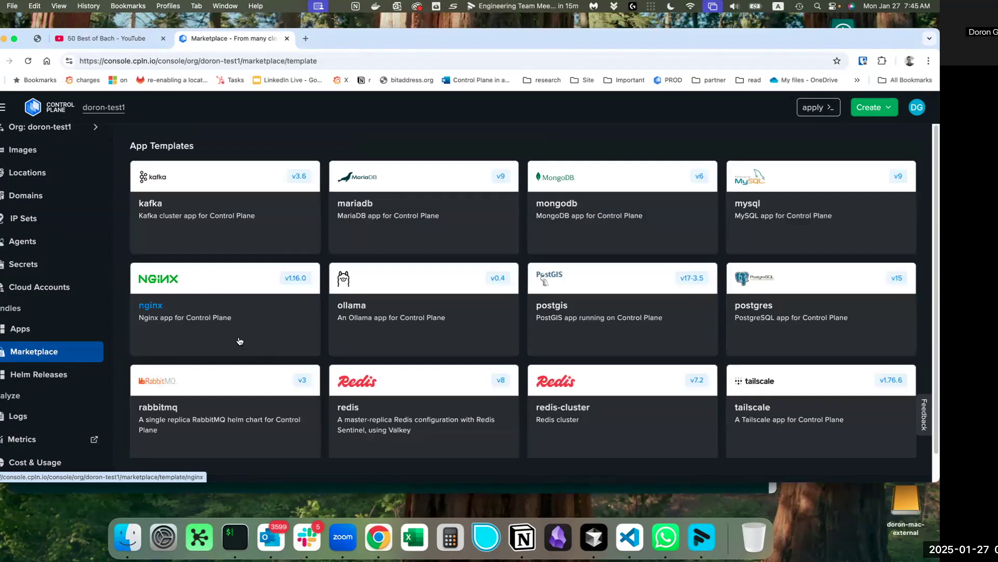
pyautogui.click(365, 320)
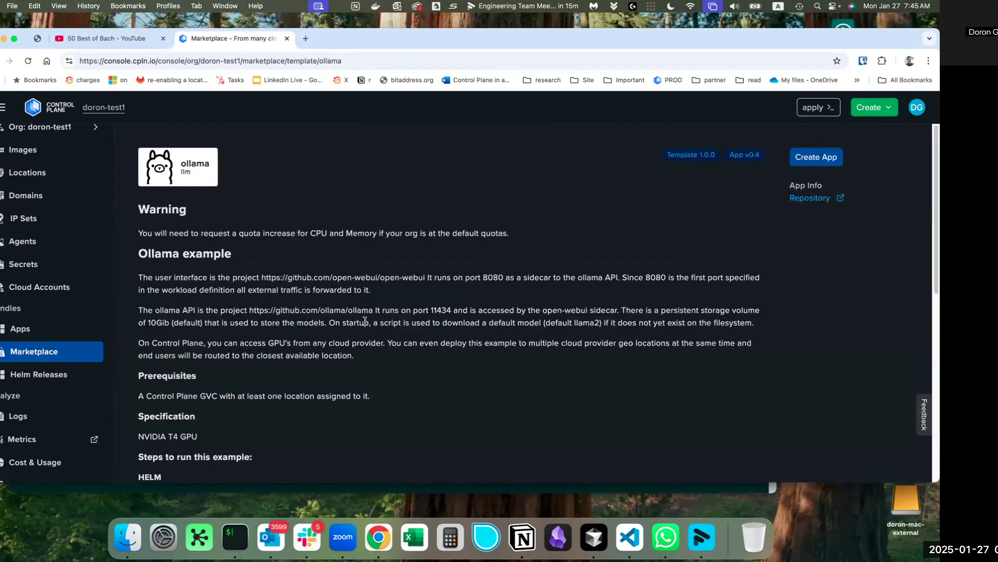
pyautogui.click(823, 161)
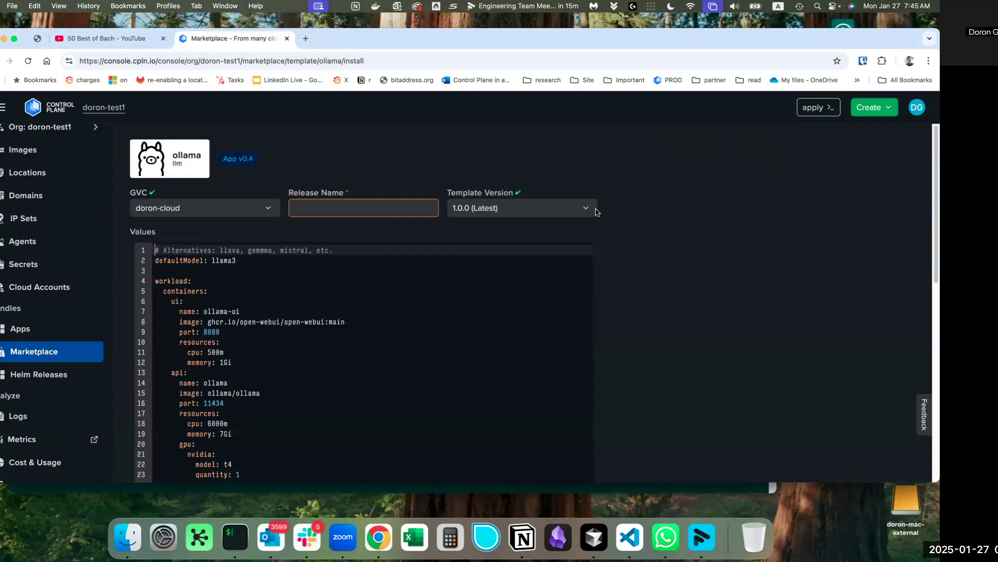
# Enter 'ollama' as the release name and review the Values YAML.
pyautogui.click(343, 207)
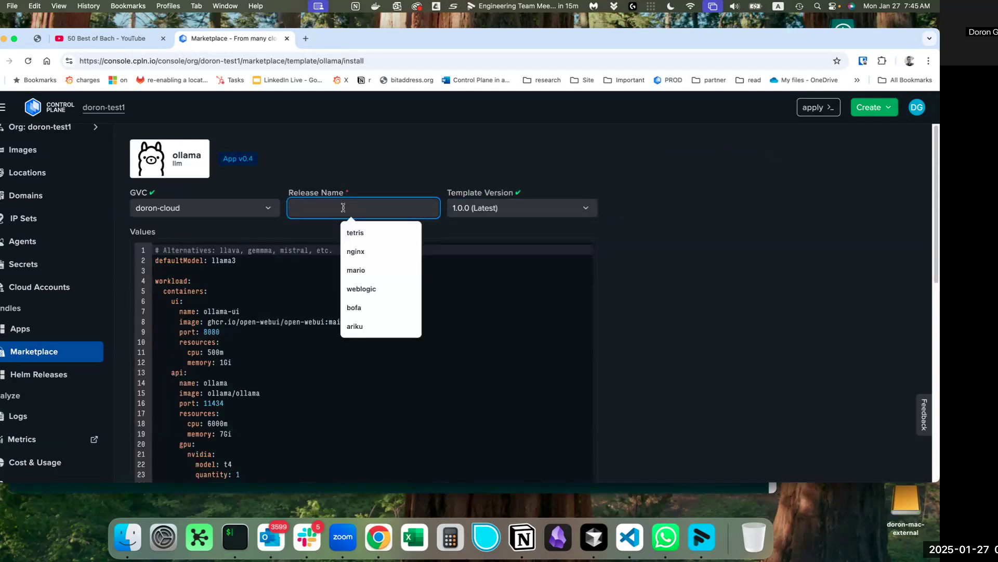
pyautogui.write('ollama')
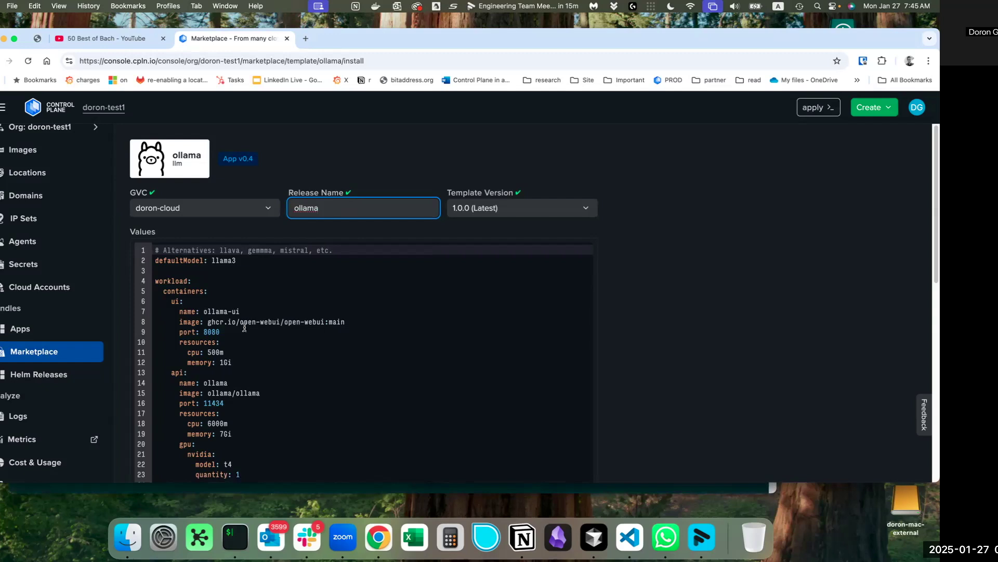
pyautogui.scroll(-3, 247, 320)
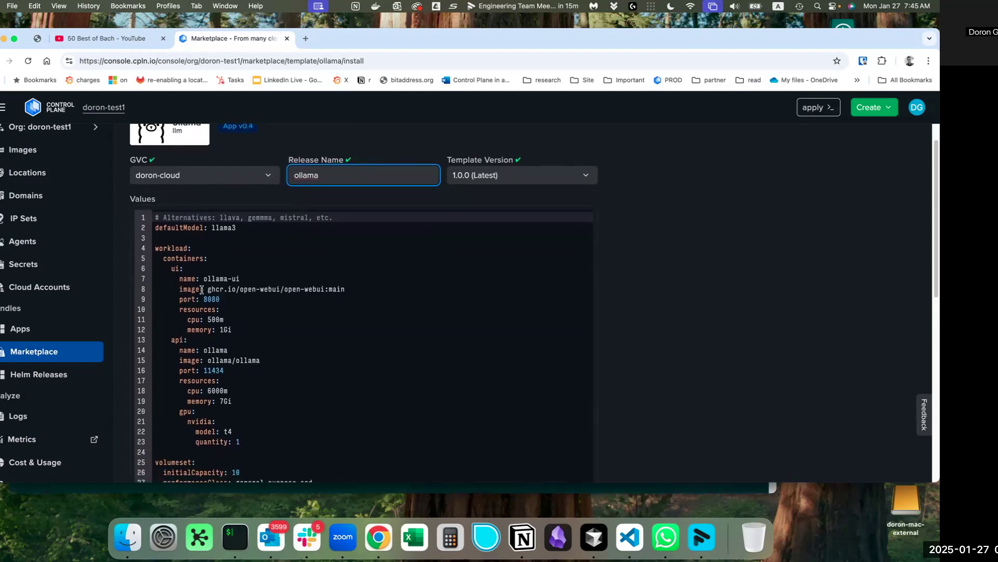
pyautogui.scroll(-1, 207, 288)
pyautogui.scroll(-3, 219, 331)
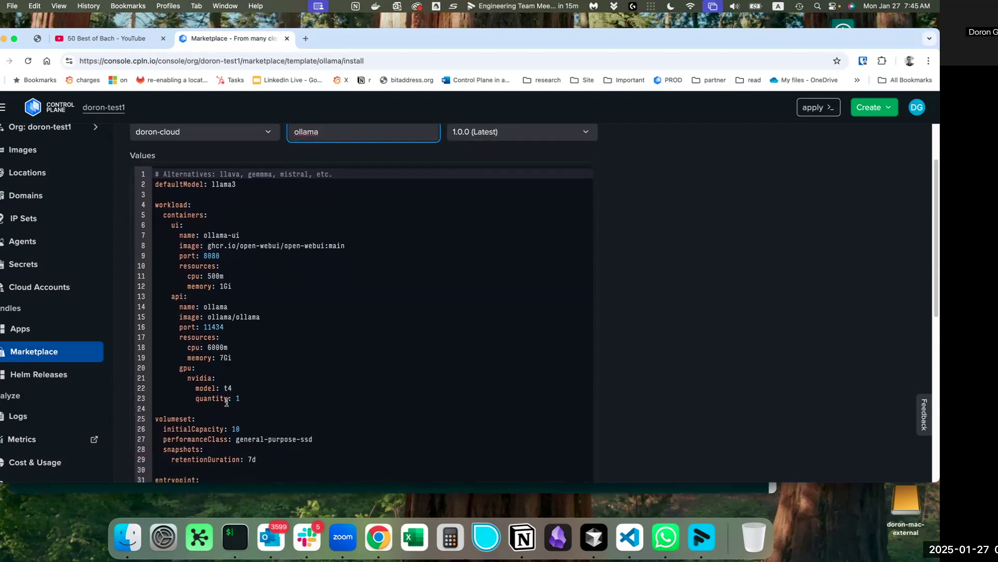
pyautogui.scroll(-6, 226, 390)
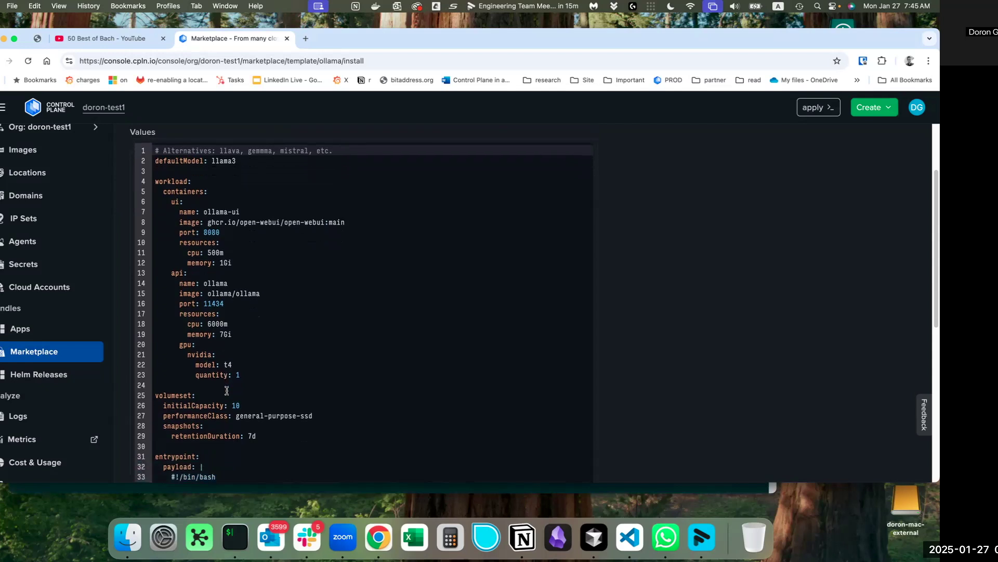
pyautogui.scroll(-15, 224, 391)
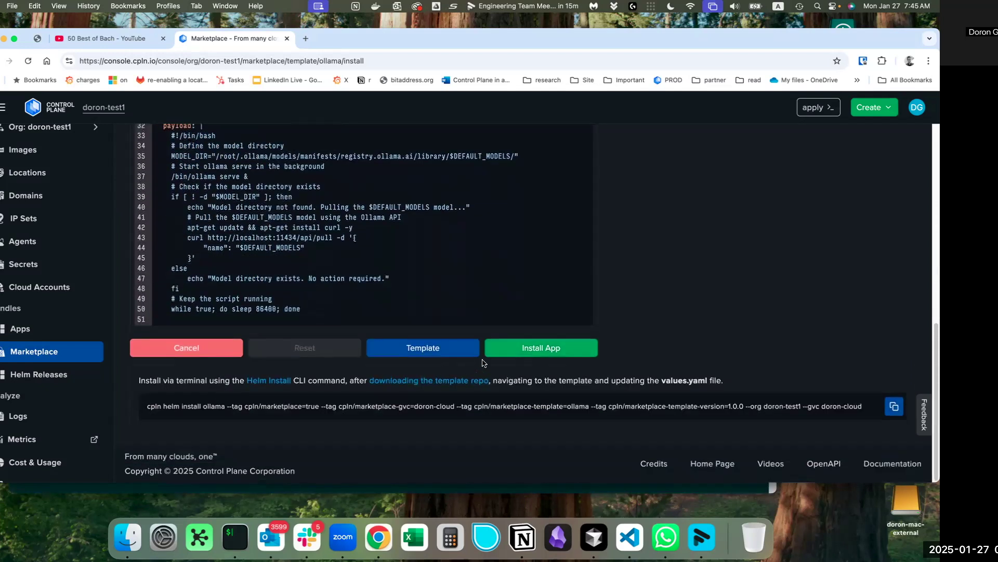
# Install the ollama app and review the release page listing its five created items.
pyautogui.click(502, 350)
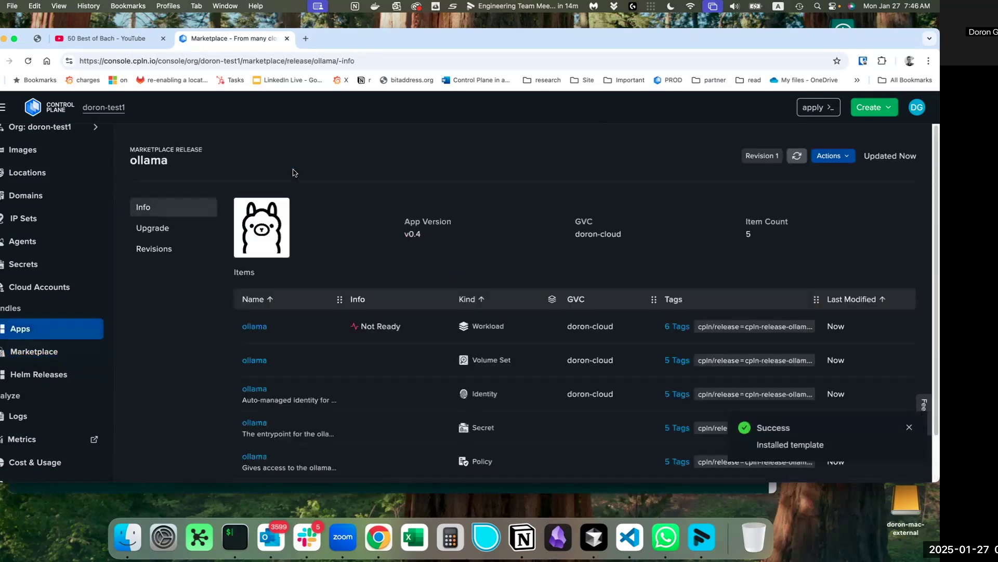
pyautogui.scroll(-2, 304, 268)
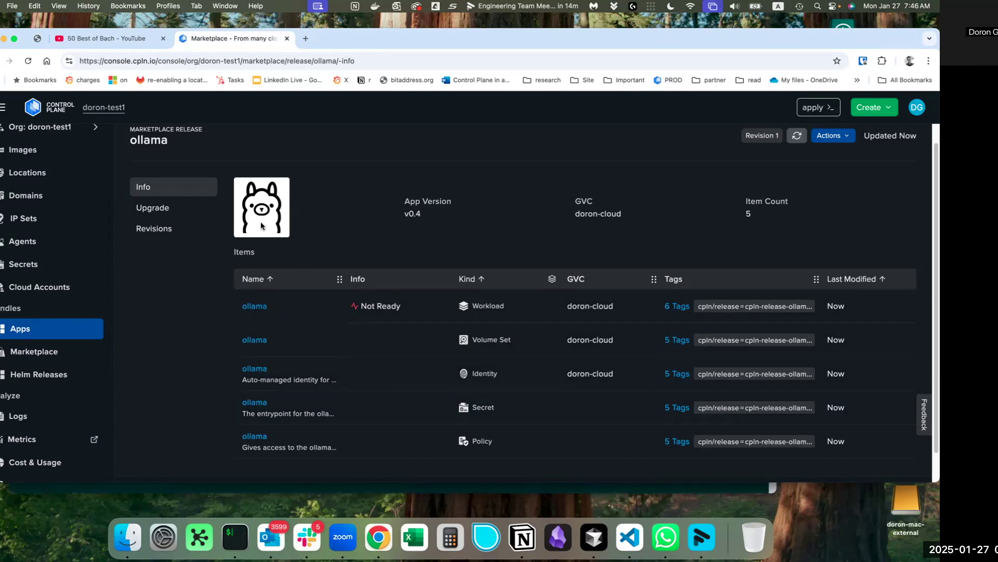
pyautogui.scroll(3, 92, 232)
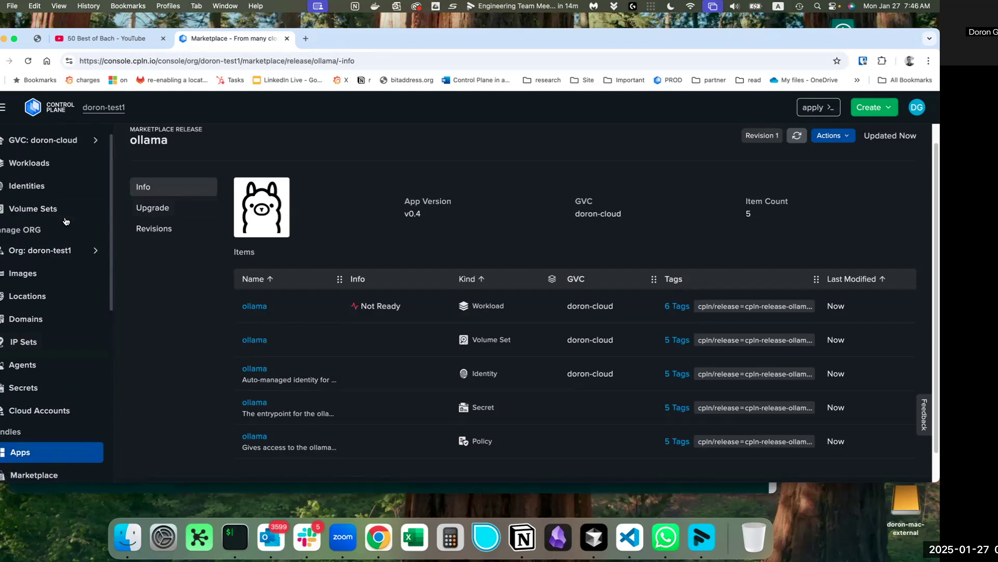
# Check the ollama volume set's bound 10GiB volume, then go to the doron-cloud Workloads list.
pyautogui.click(96, 219)
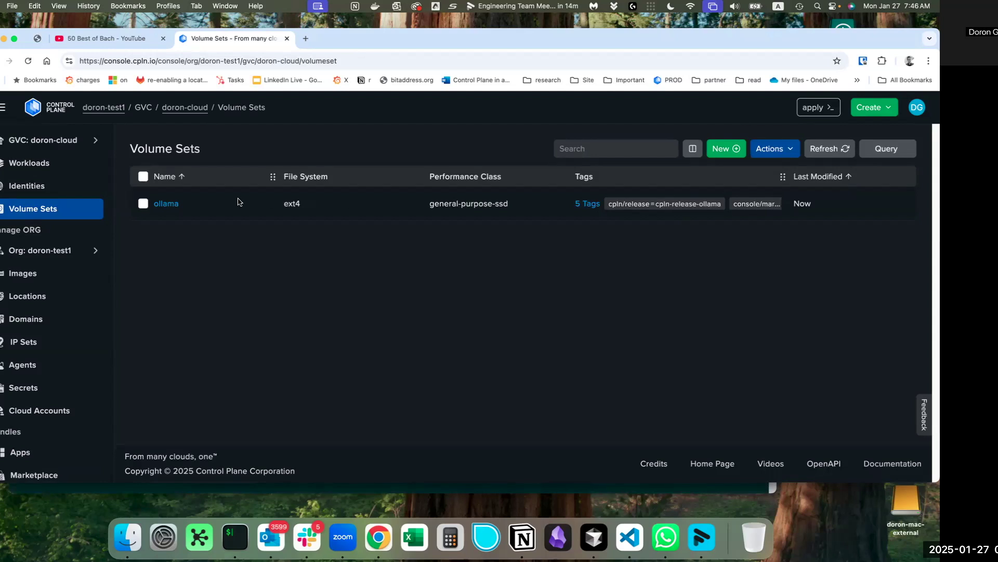
pyautogui.click(166, 204)
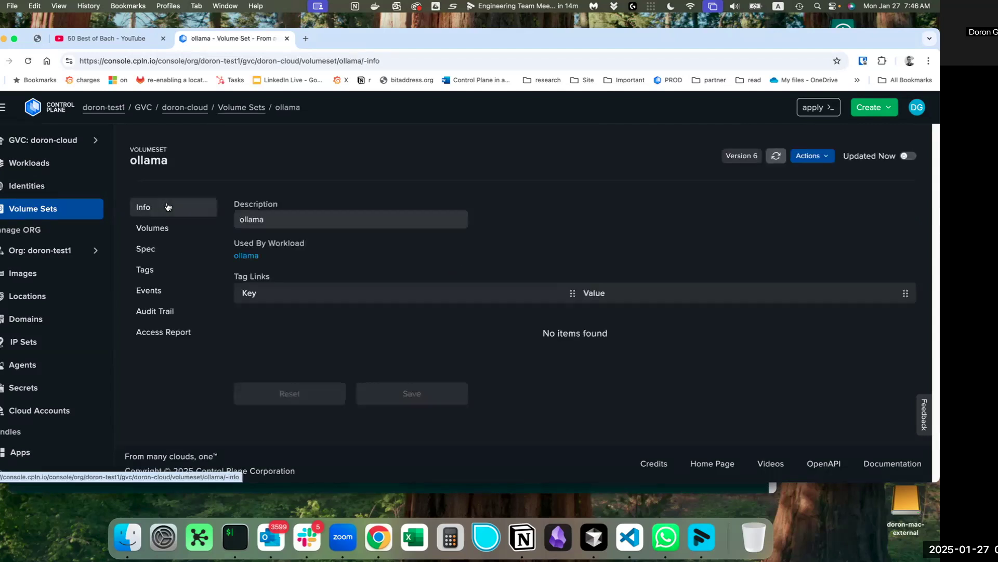
pyautogui.click(172, 229)
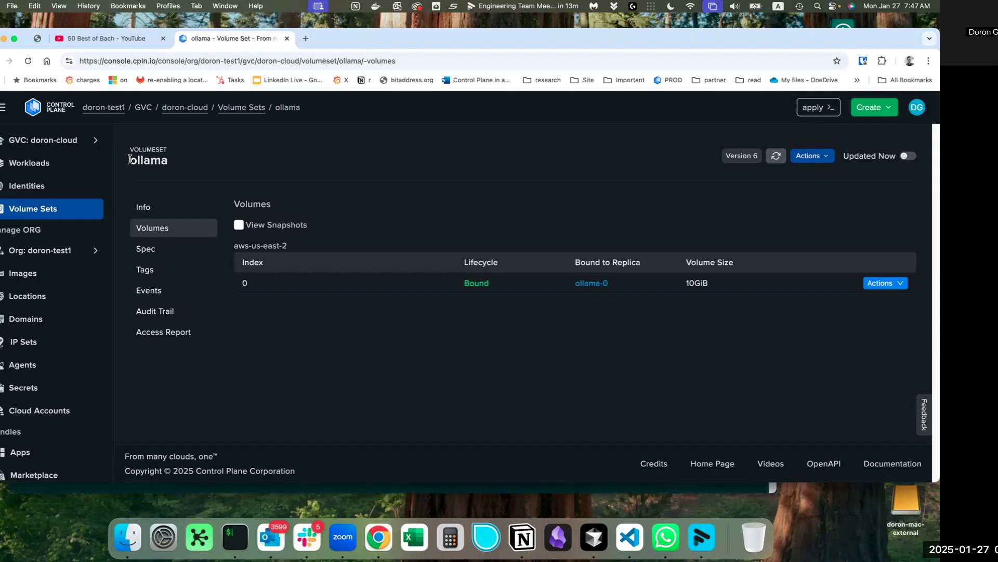
pyautogui.moveTo(130, 161); pyautogui.dragTo(173, 163)
pyautogui.click(158, 164)
pyautogui.click(73, 165)
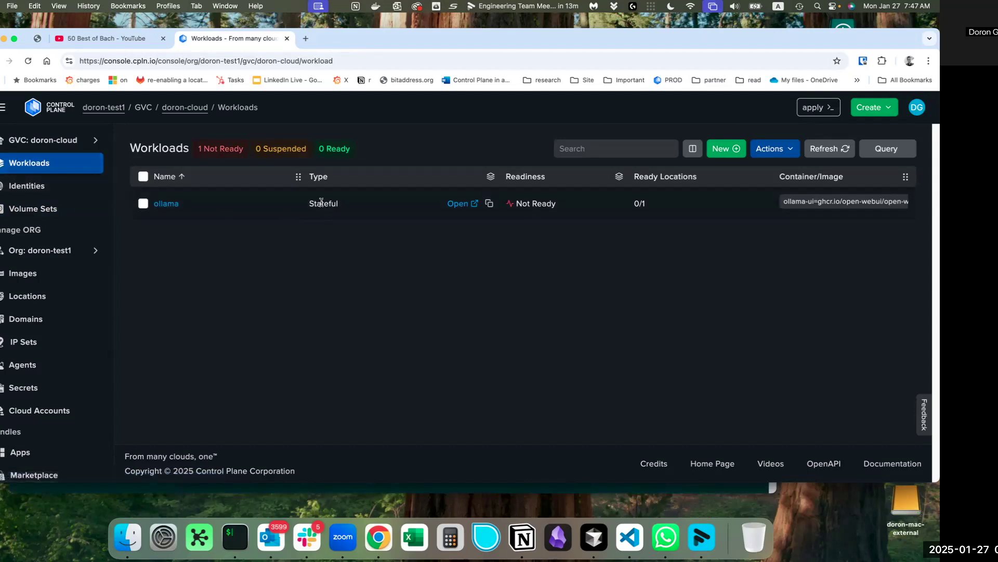
# Open the ollama workload's Deployments, where replica ollama-0 in aws-us-east-2 is not ready.
pyautogui.click(172, 207)
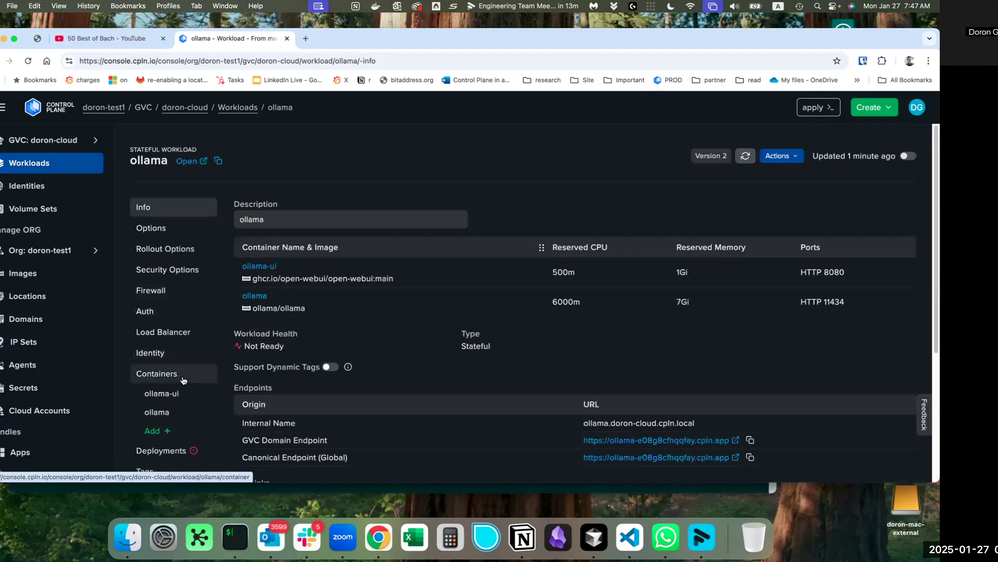
pyautogui.scroll(-1, 202, 390)
pyautogui.click(200, 431)
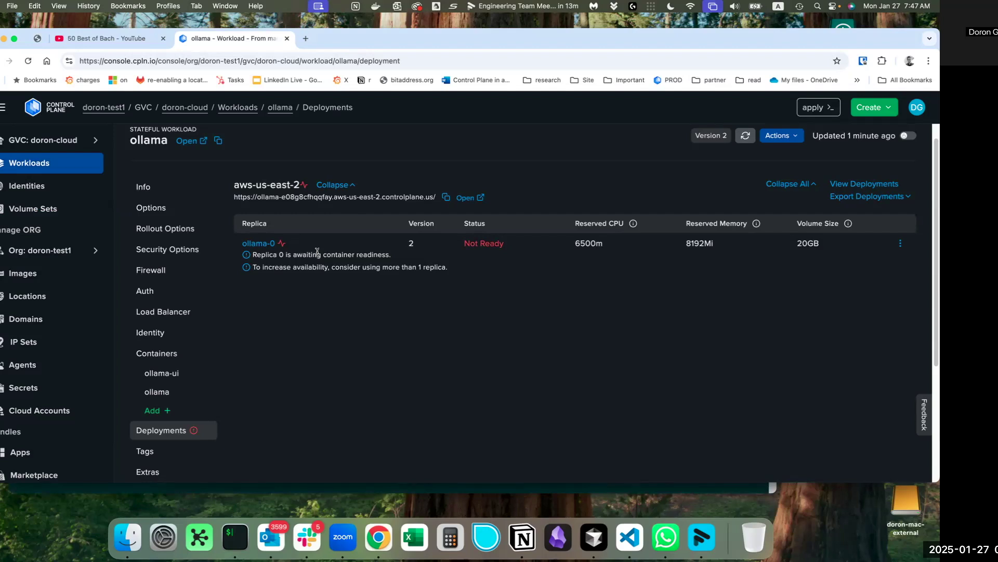
# Refresh the deployment status and read the replica readiness notice.
pyautogui.click(745, 136)
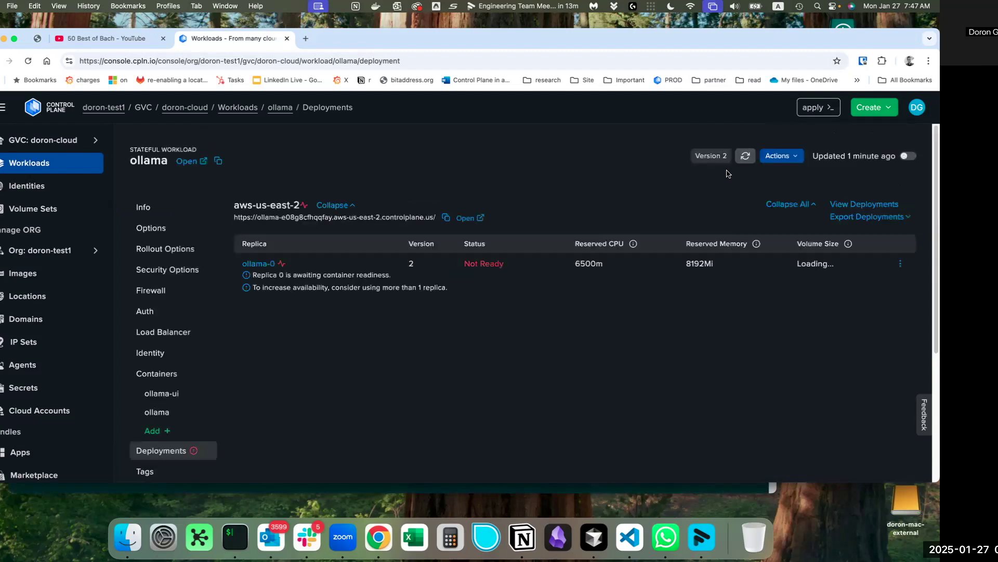
pyautogui.moveTo(256, 275); pyautogui.dragTo(400, 279)
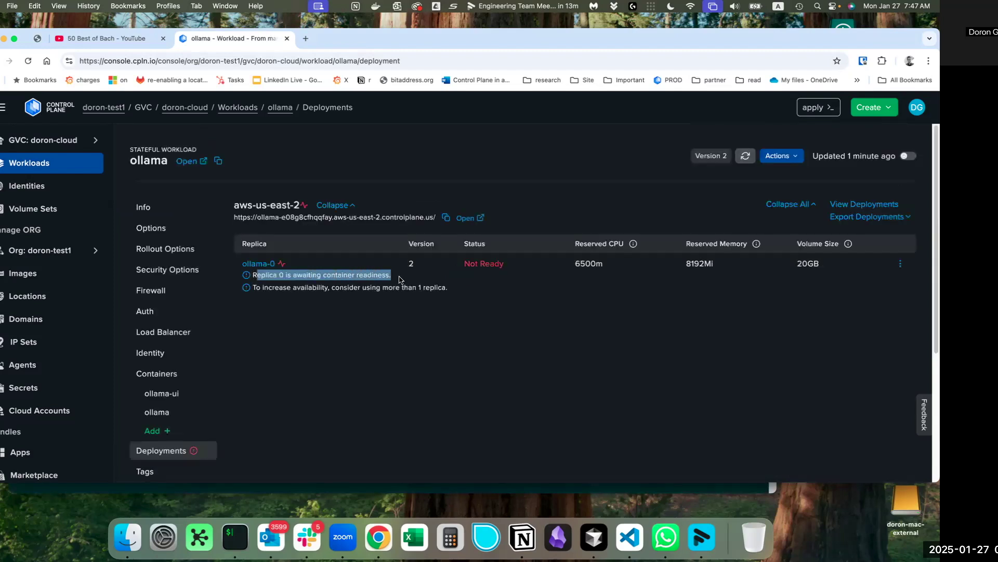
pyautogui.click(400, 279)
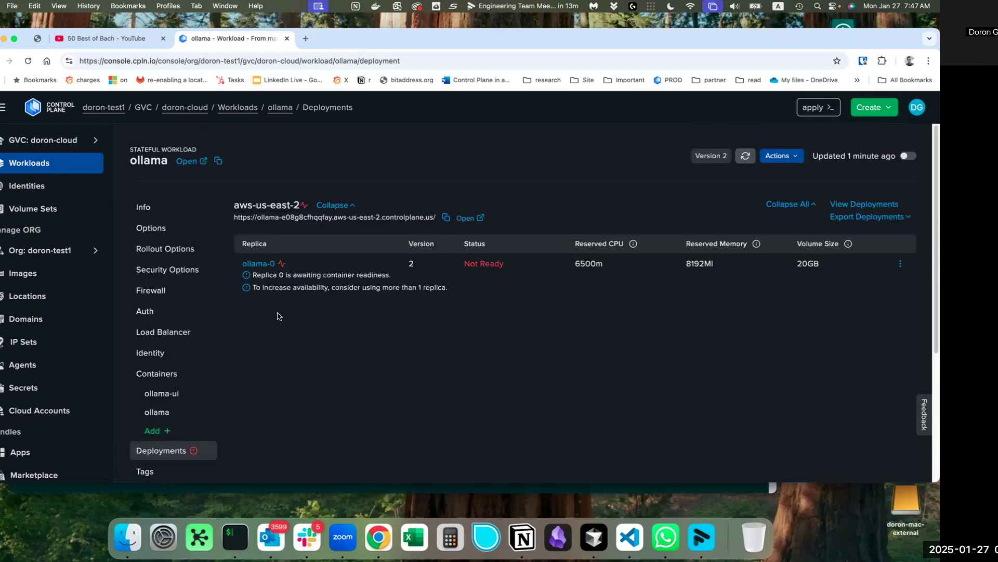
# Review the ollama container's reserved CPU, memory and T4 GPU allocation.
pyautogui.click(167, 413)
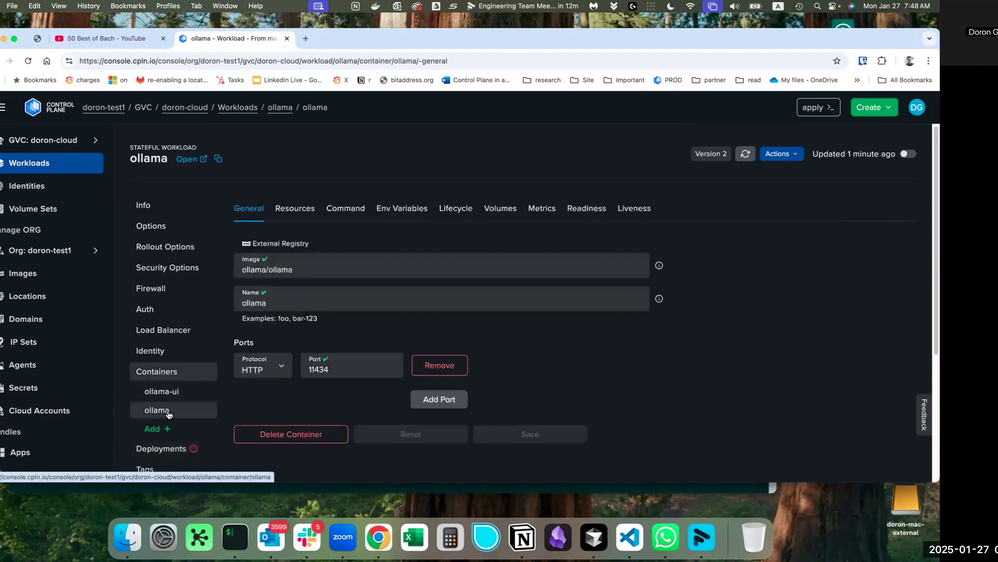
pyautogui.click(295, 209)
pyautogui.scroll(-1, 357, 325)
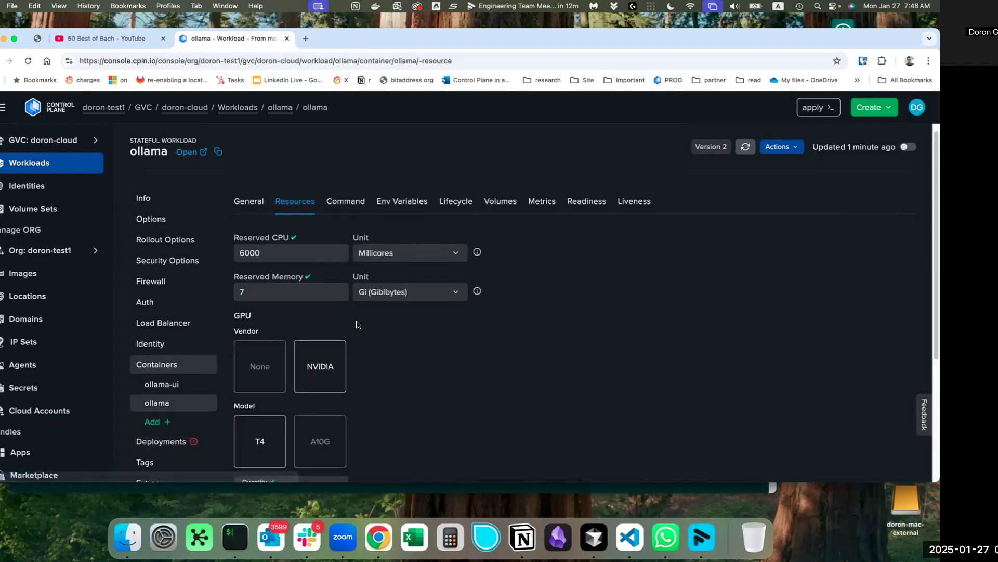
pyautogui.scroll(-2, 357, 324)
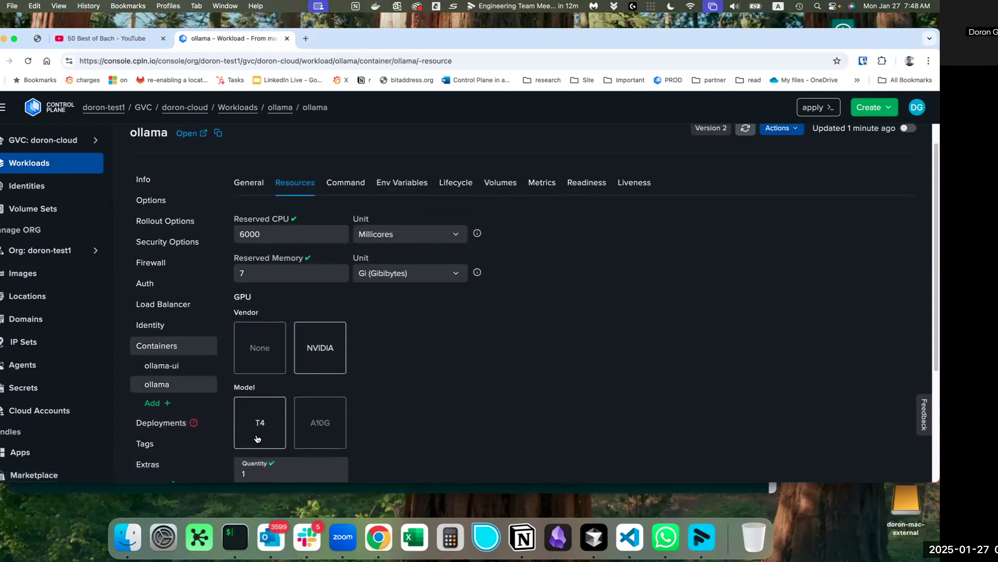
pyautogui.click(252, 237)
pyautogui.click(247, 270)
pyautogui.click(398, 279)
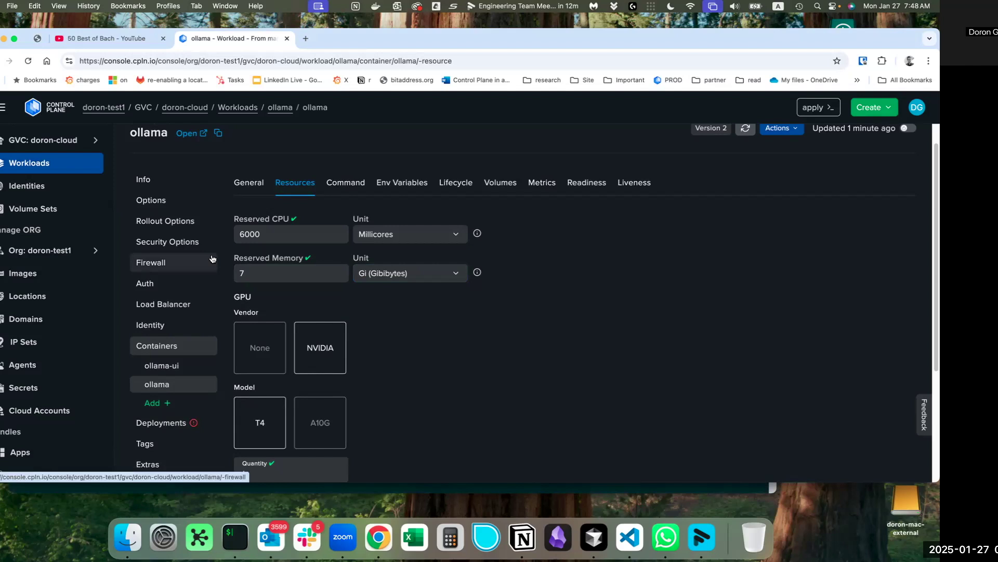
pyautogui.scroll(1, 212, 259)
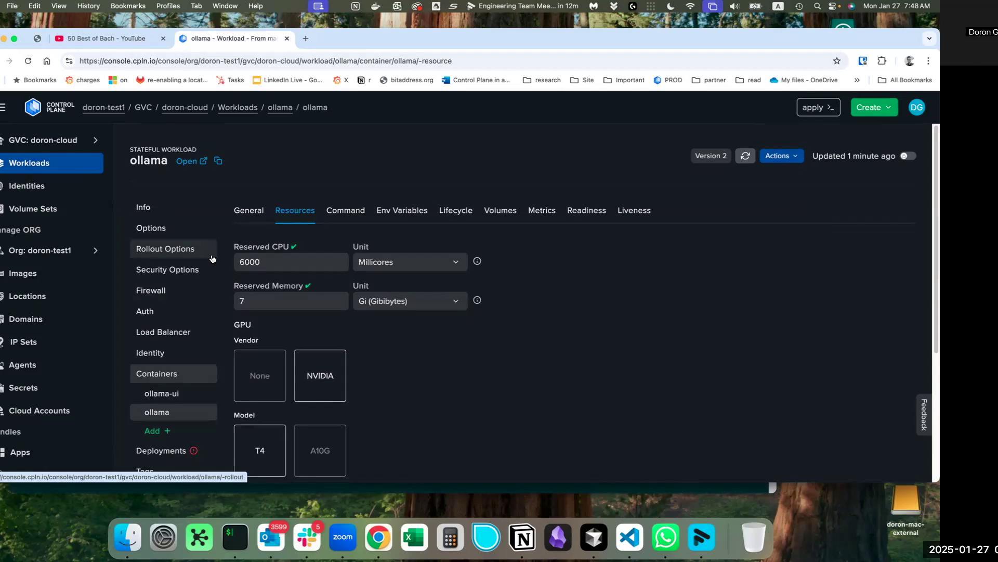
pyautogui.scroll(-1, 212, 259)
pyautogui.click(317, 402)
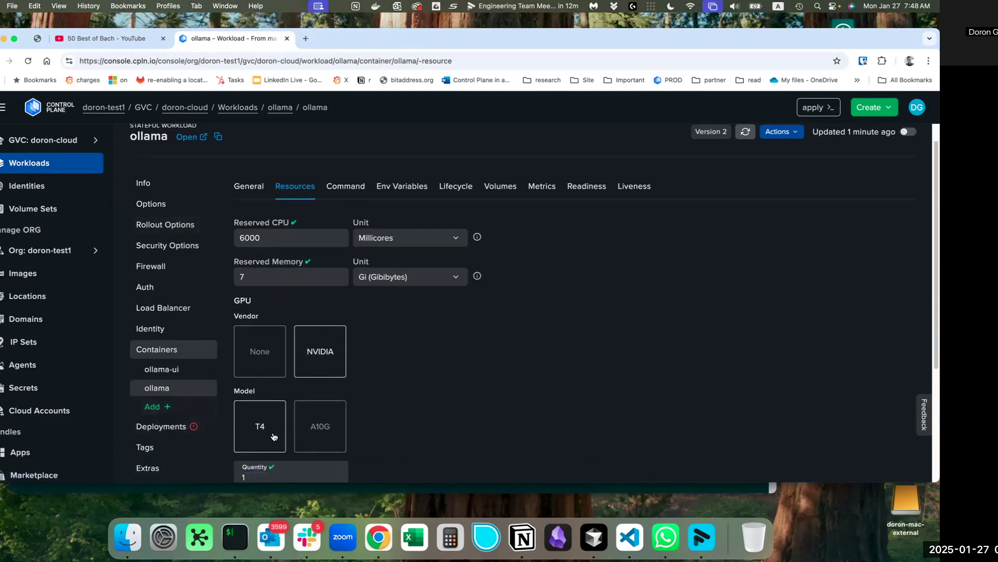
# Revisit the workload's deployments and event history, then bring up its Logs page.
pyautogui.click(183, 433)
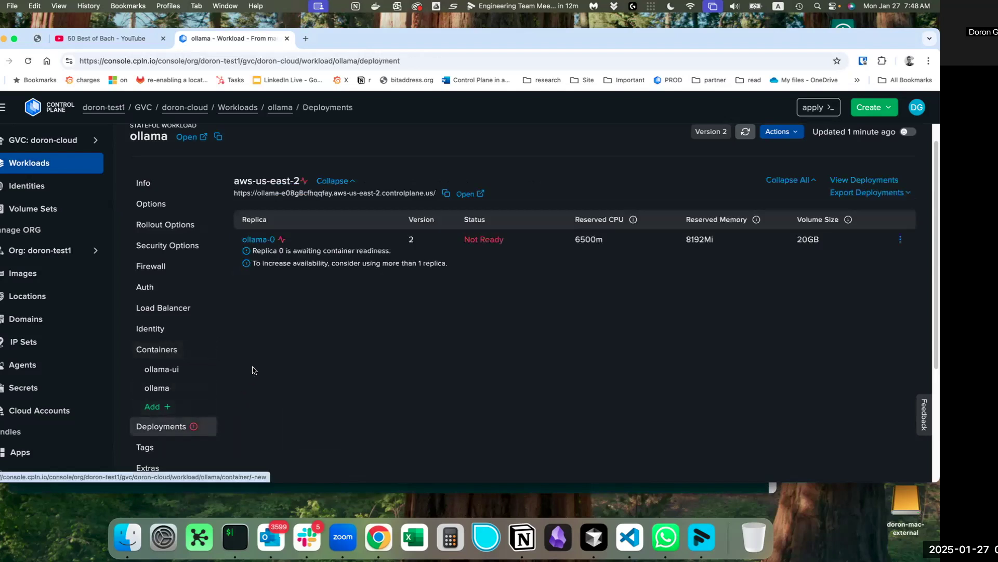
pyautogui.scroll(-1, 209, 376)
pyautogui.scroll(-3, 209, 376)
pyautogui.click(162, 389)
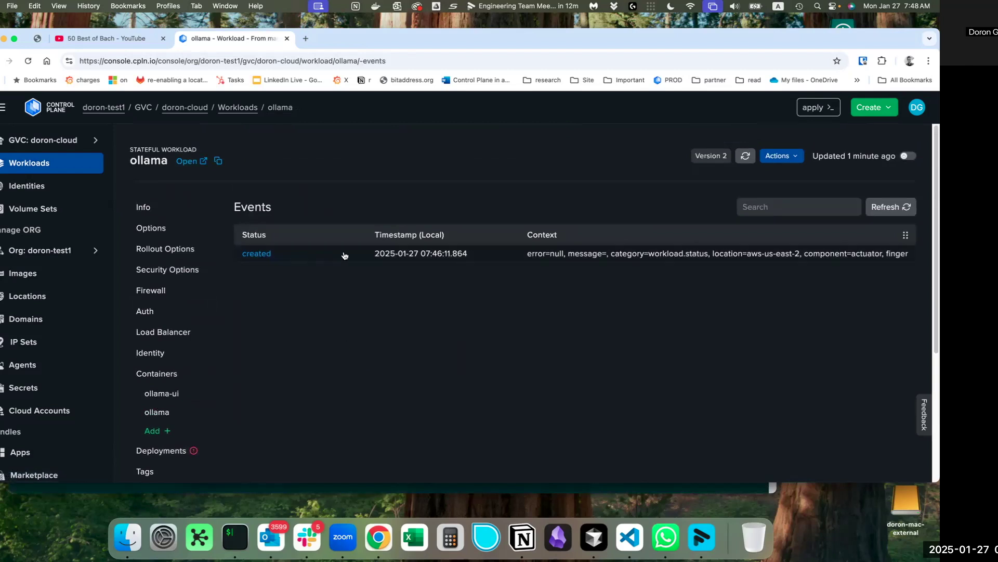
pyautogui.scroll(-3, 190, 374)
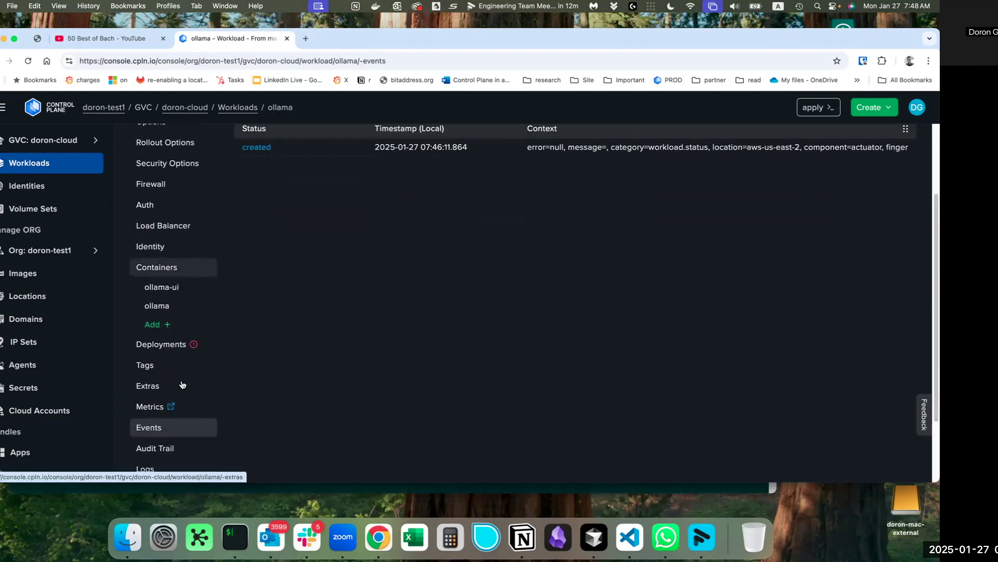
pyautogui.scroll(-1, 177, 416)
pyautogui.click(149, 446)
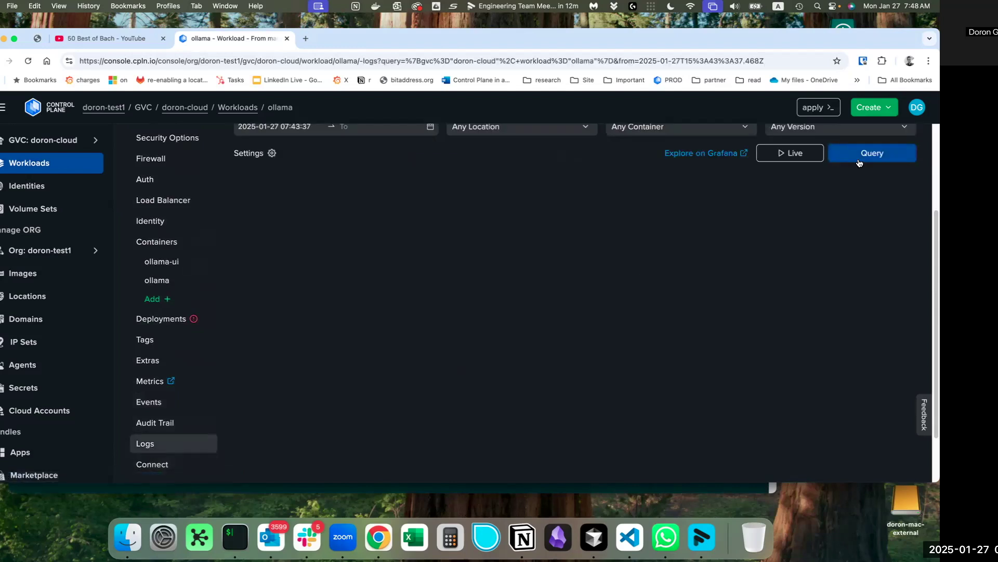
# Run the log query to load ollama's entries, showing open-webui v0.5.7 starting on port 8080.
pyautogui.click(859, 159)
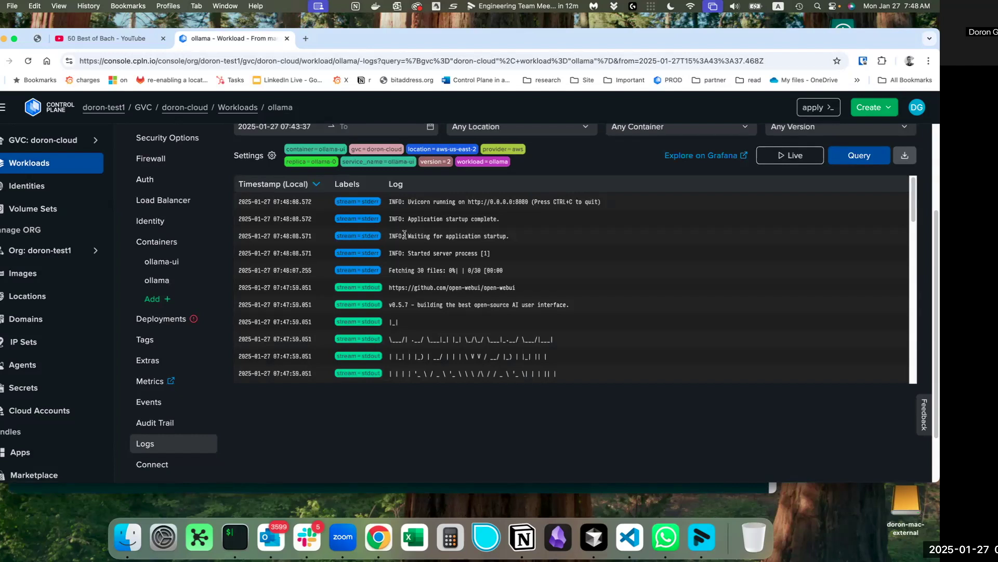
pyautogui.scroll(2, 404, 235)
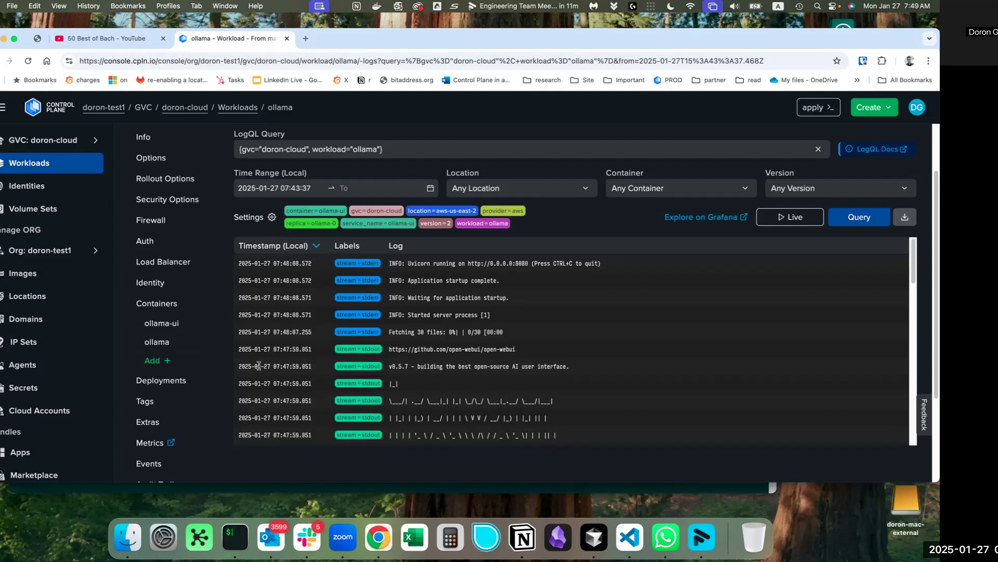
pyautogui.scroll(2, 151, 333)
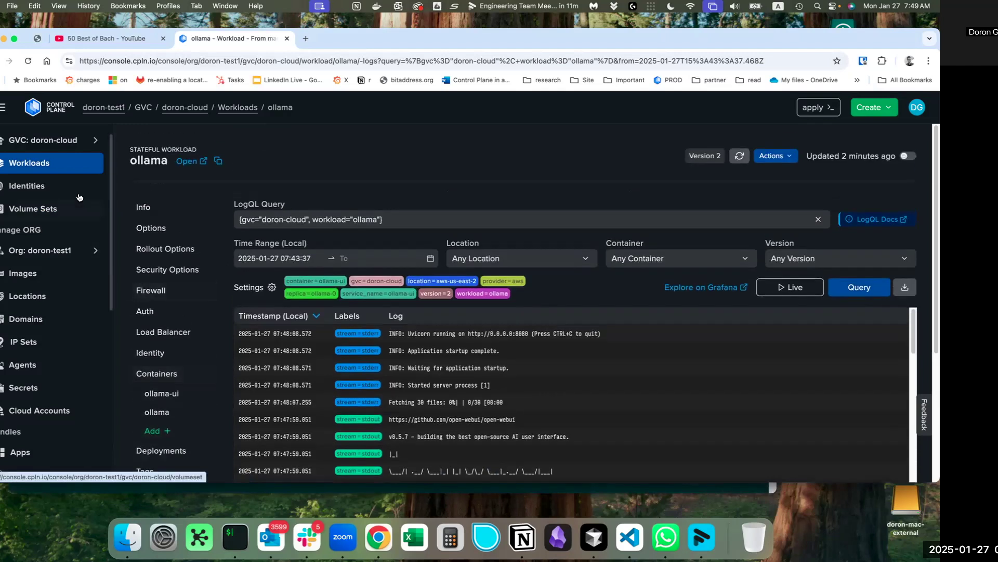
# Reopen the ollama workload, select the ollama-ui container, and launch its public endpoint in a new tab.
pyautogui.click(96, 162)
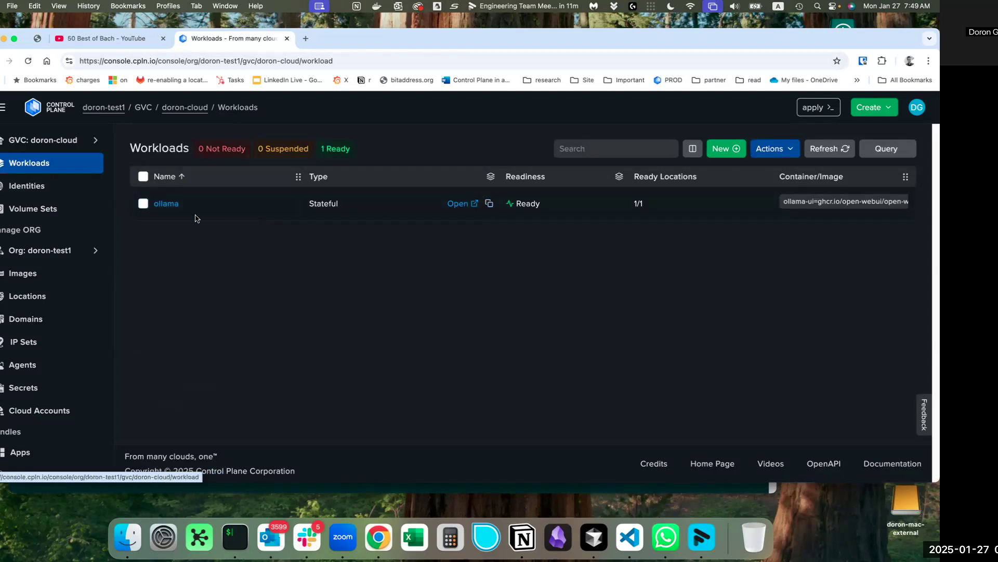
pyautogui.click(168, 205)
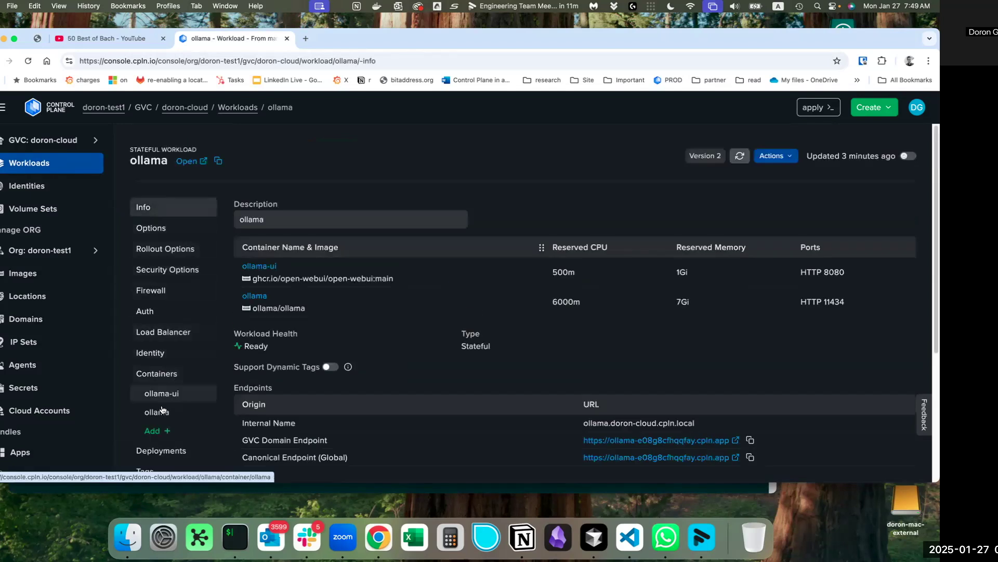
pyautogui.click(167, 399)
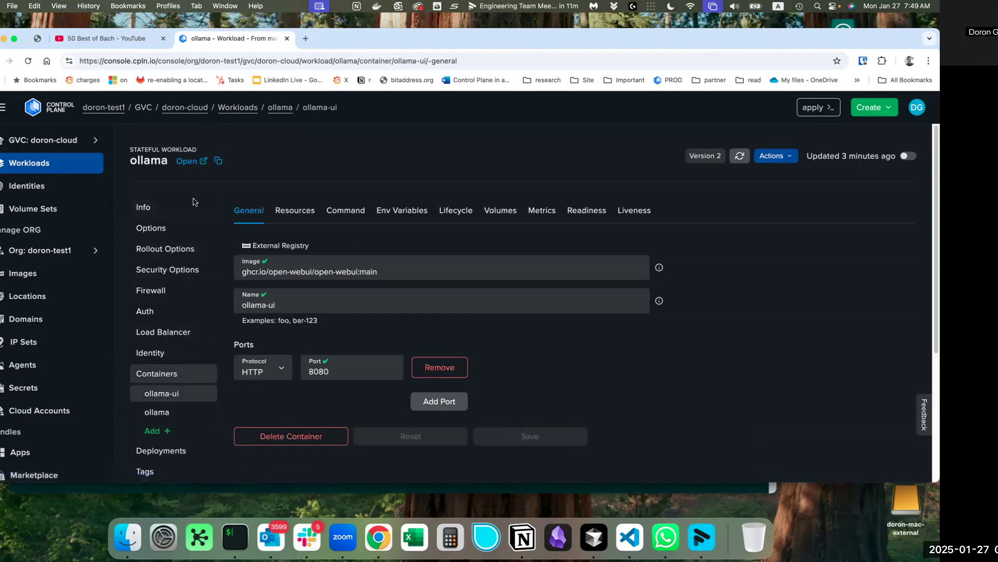
pyautogui.click(185, 161)
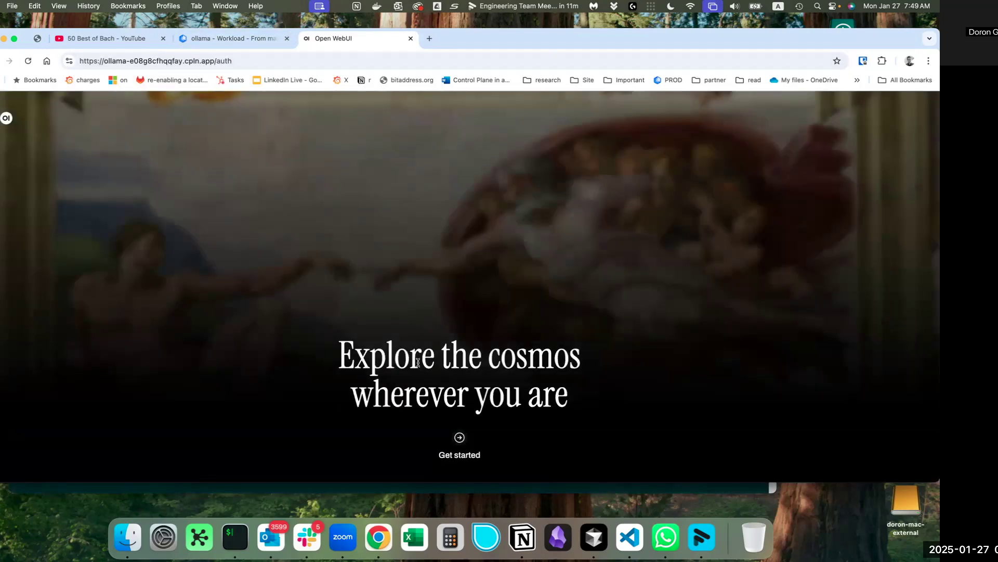
# Start Open WebUI setup and enter the admin's full name, e-mail address and a password.
pyautogui.click(459, 443)
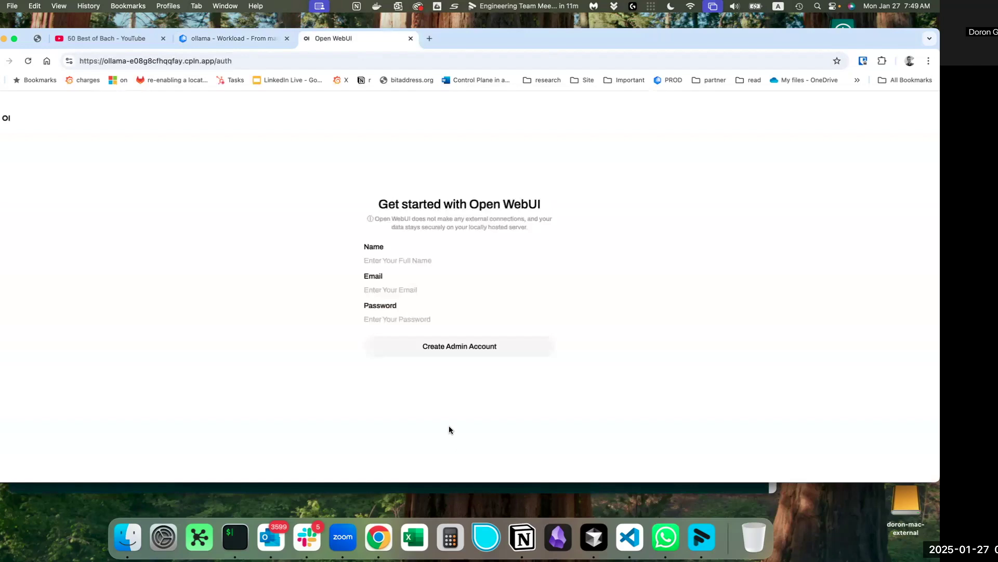
pyautogui.click(387, 259)
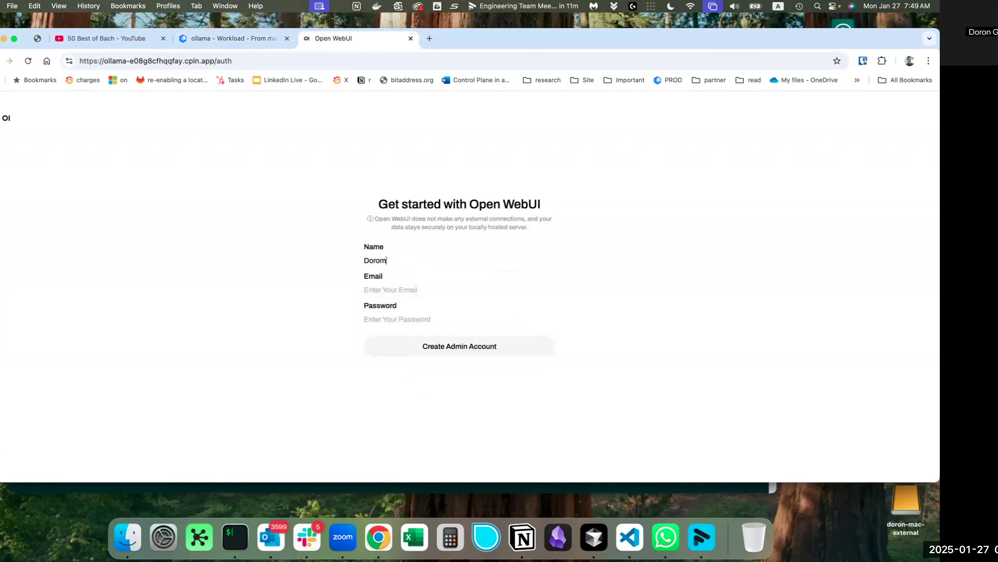
pyautogui.press('BackSpace')
pyautogui.press('Tab')
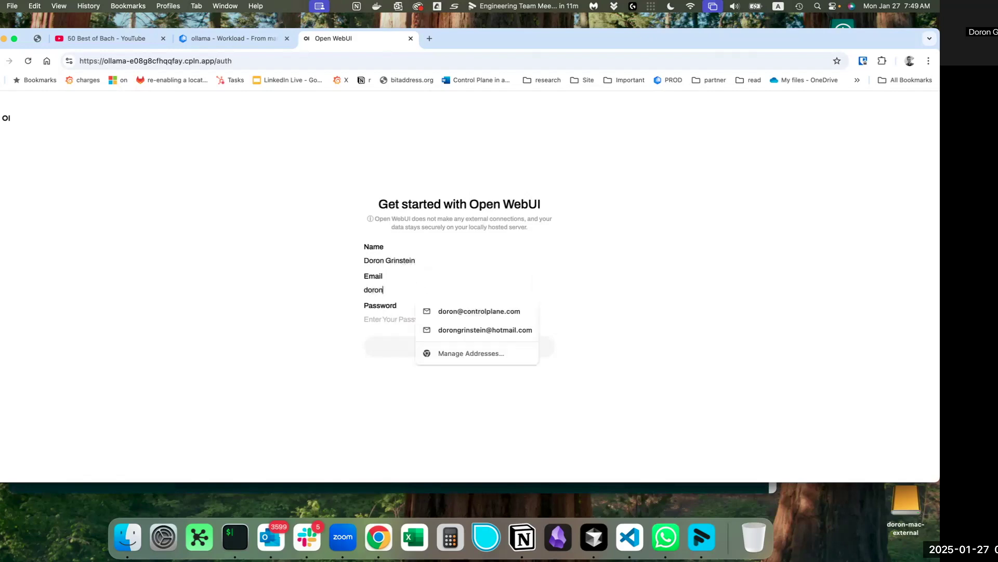
pyautogui.press('Tab')
pyautogui.press('BackSpace')
pyautogui.press('BackSpace')
pyautogui.press('BackSpace')
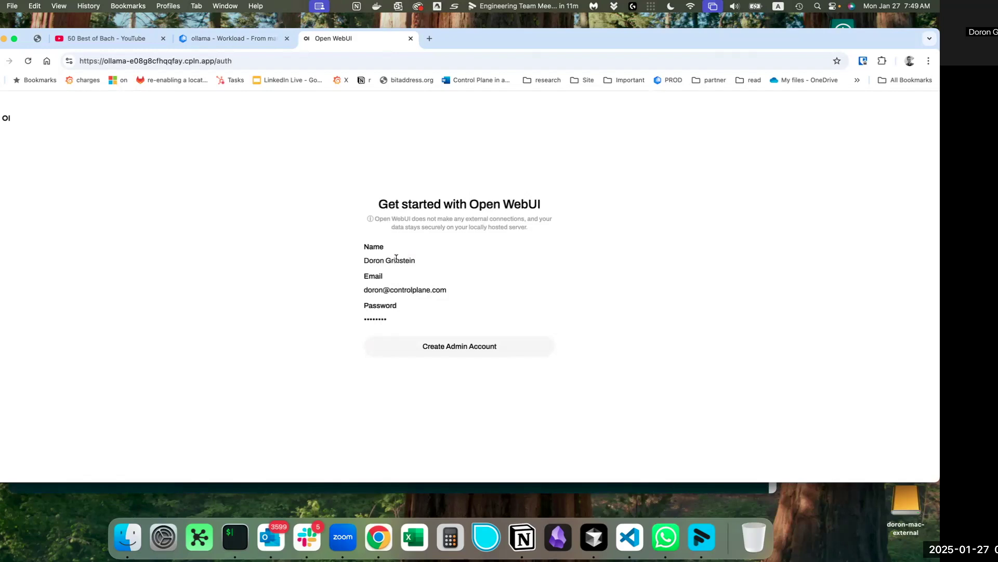
# Create the admin account, dismiss the release notes, and search models for deepseek-r1, finding none.
pyautogui.click(452, 347)
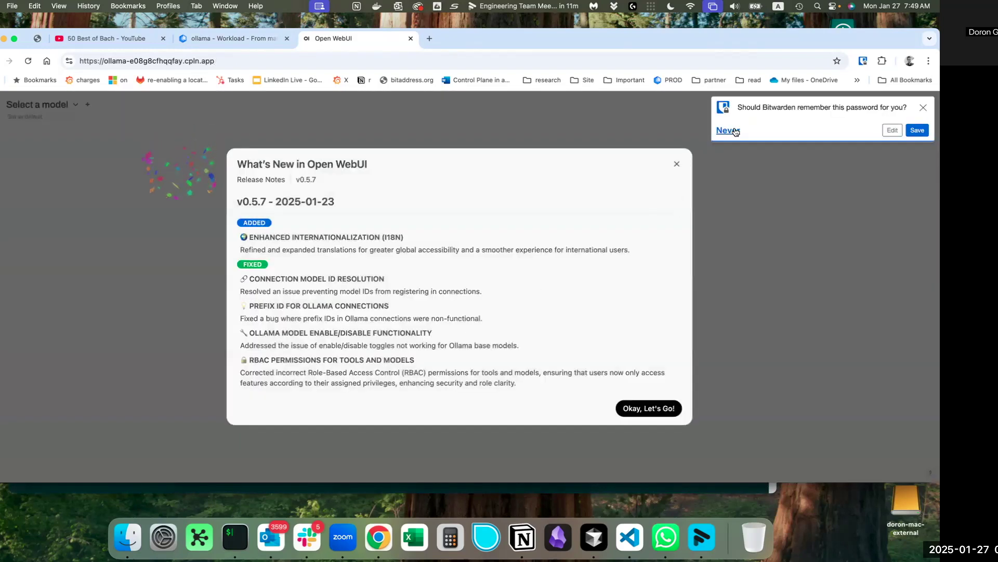
pyautogui.click(622, 409)
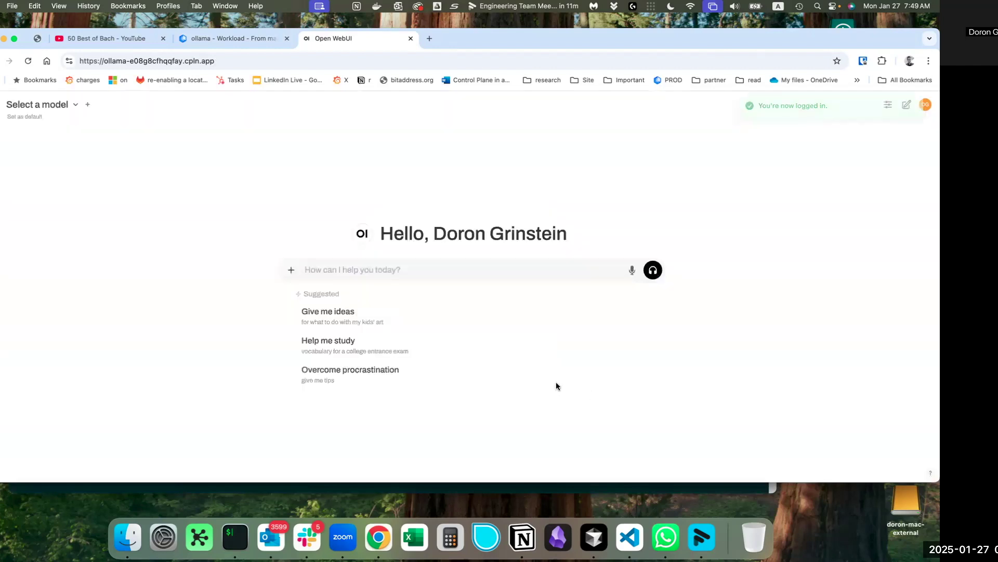
pyautogui.click(57, 108)
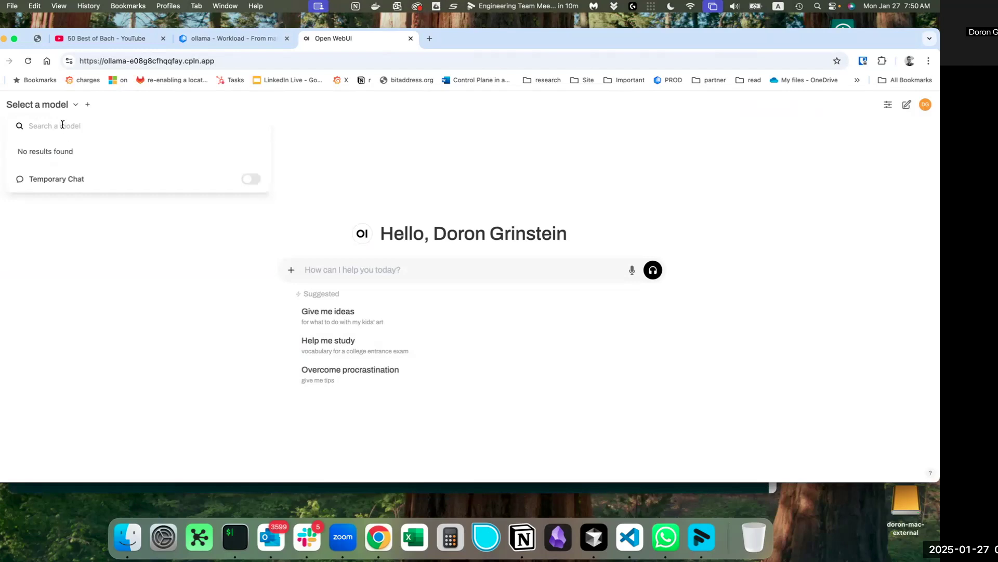
pyautogui.click(88, 104)
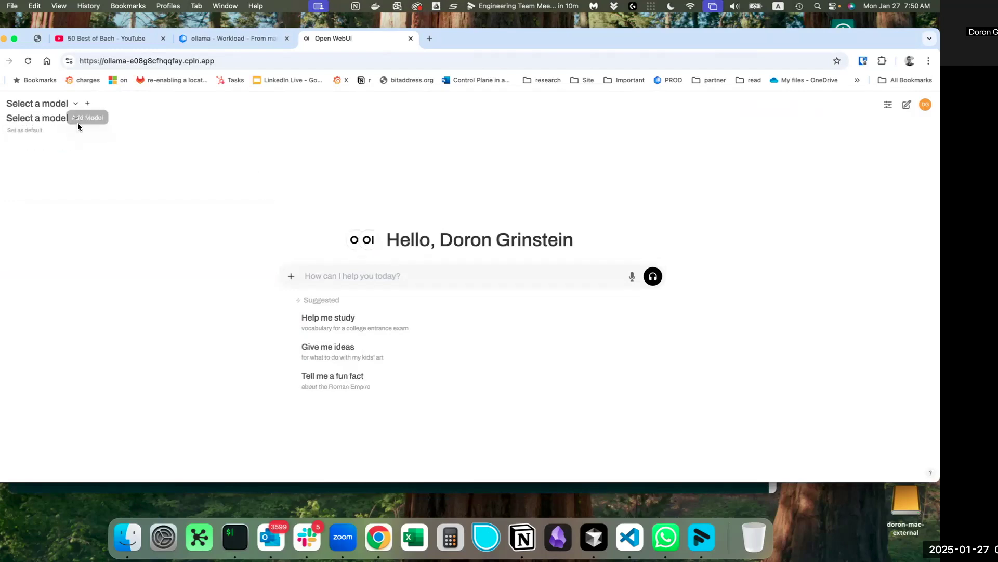
pyautogui.click(50, 124)
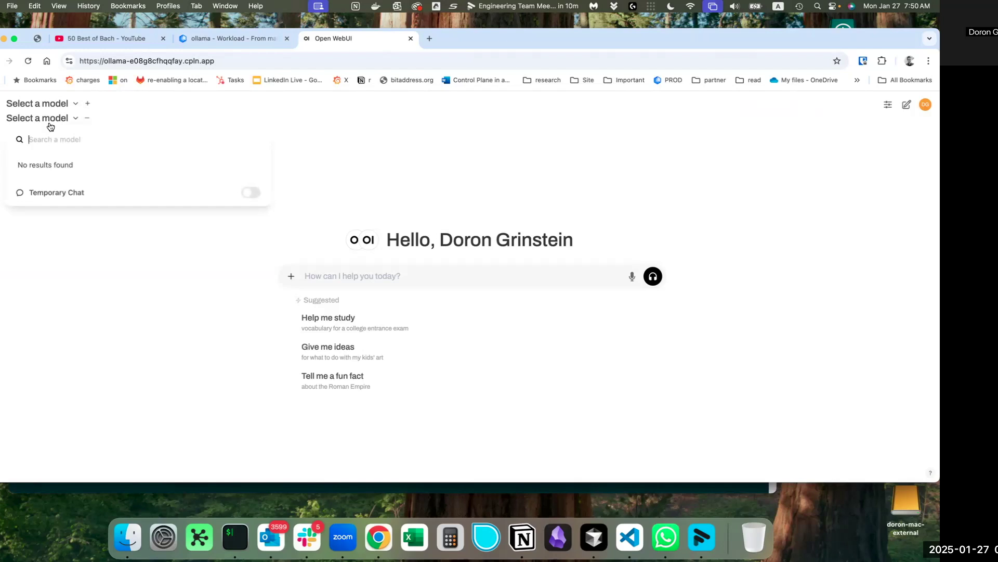
pyautogui.write('deeps')
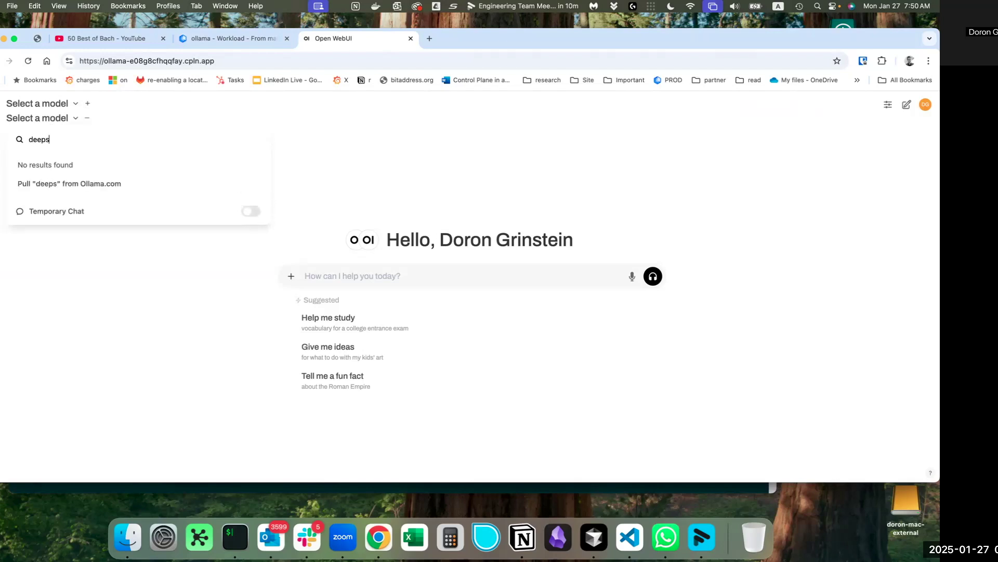
pyautogui.write('ekk-r1')
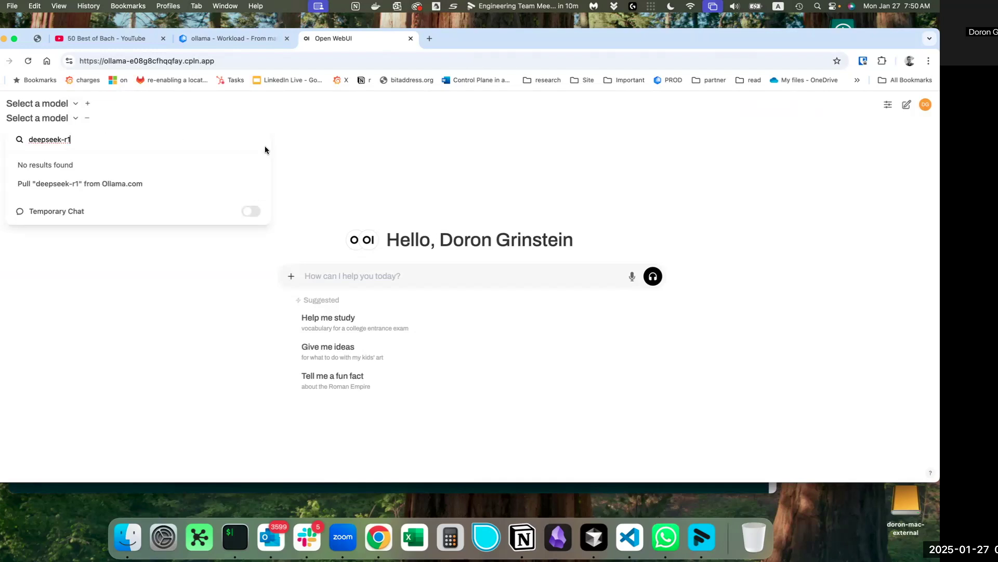
pyautogui.click(304, 149)
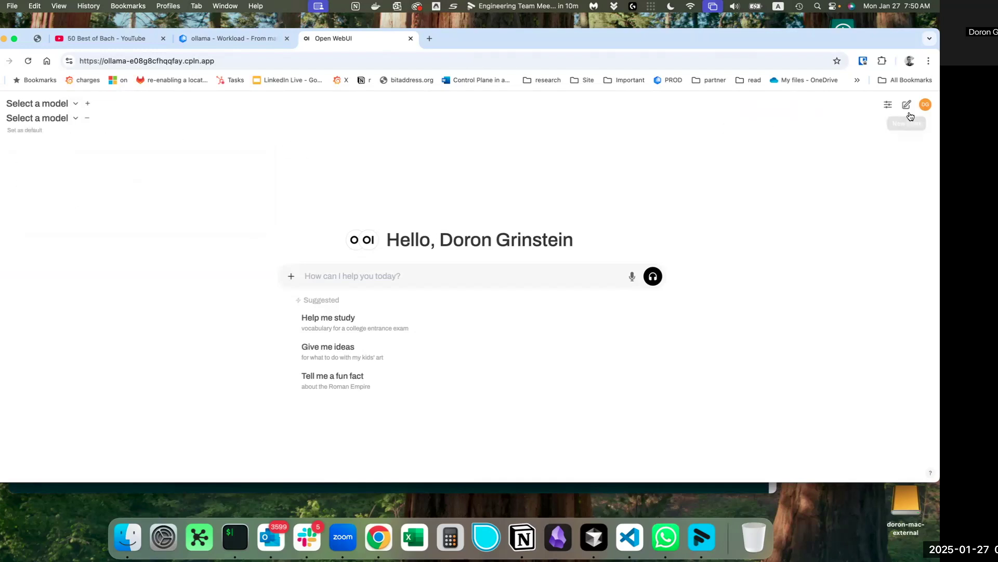
# Start a new chat with a second empty model slot and show the left sidebar.
pyautogui.click(888, 107)
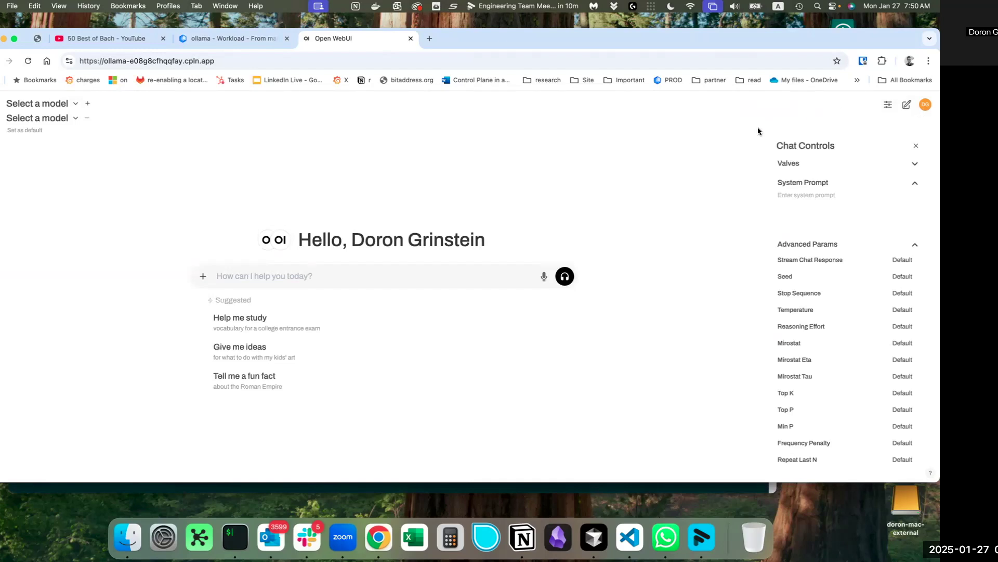
pyautogui.click(905, 105)
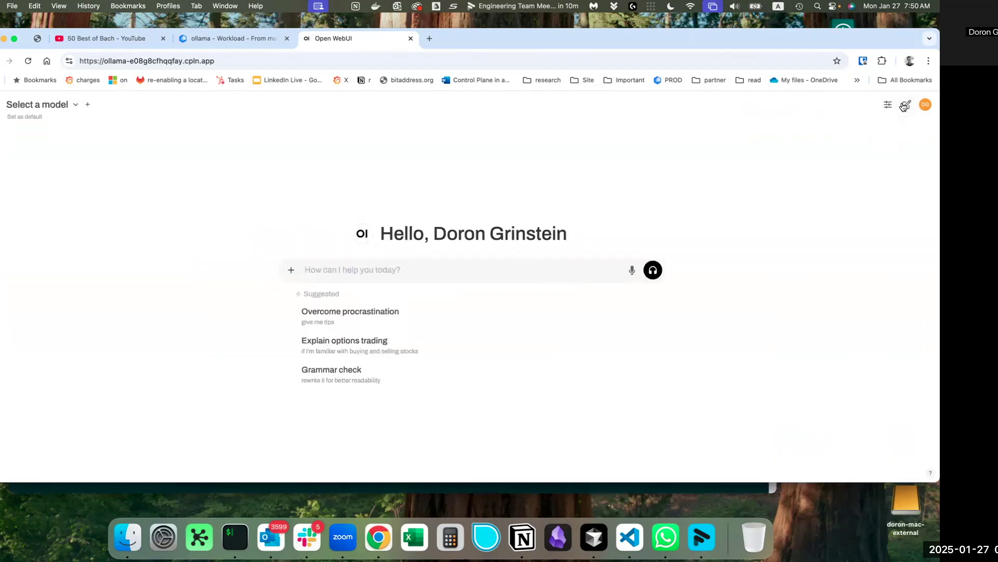
pyautogui.click(73, 106)
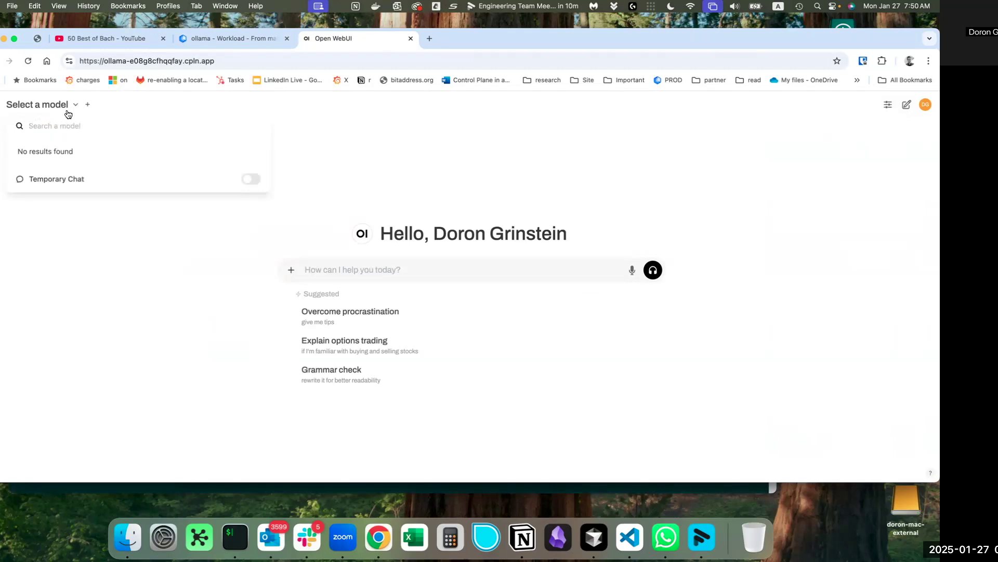
pyautogui.click(87, 105)
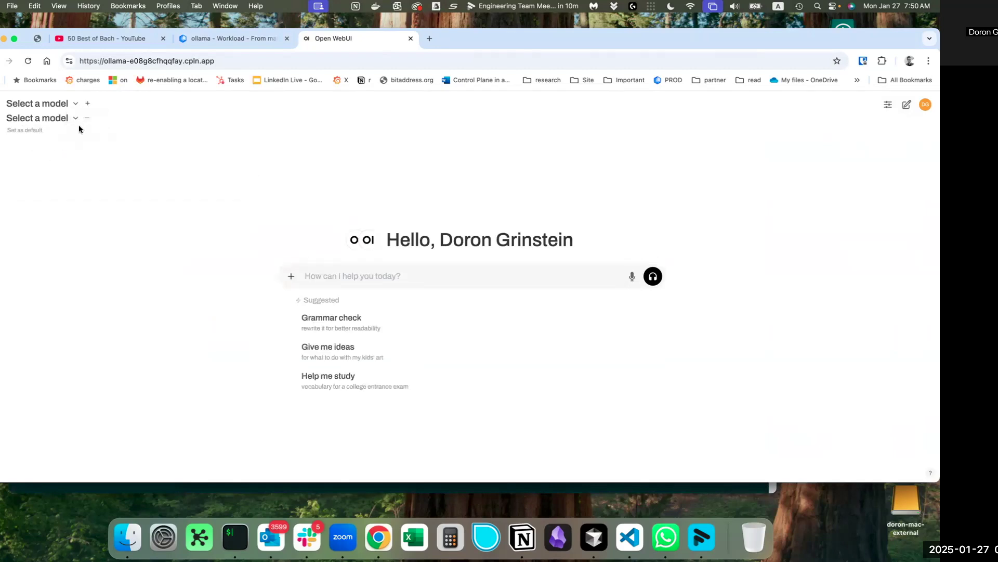
pyautogui.click(2, 108)
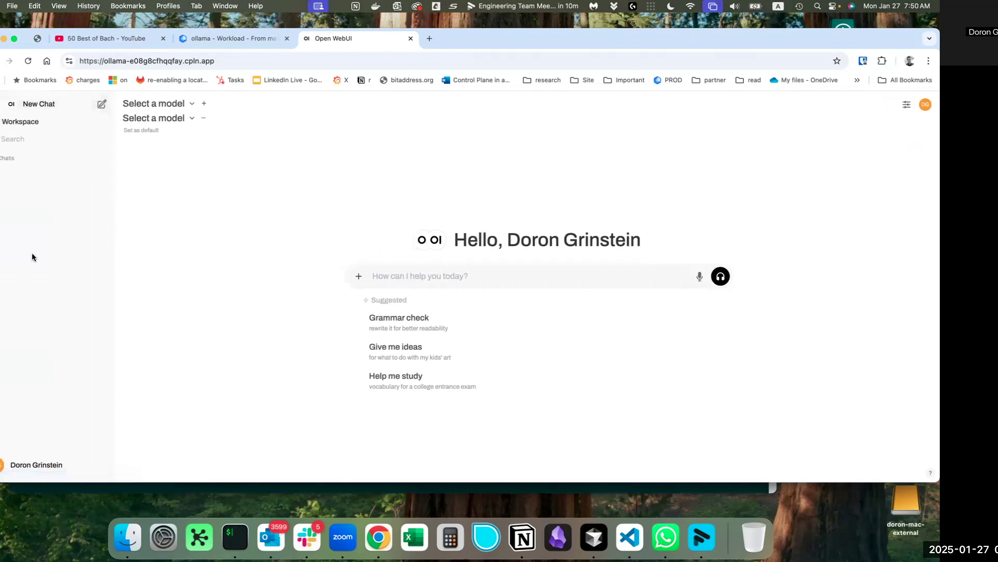
# Go to Admin Panel Settings > Models and open the Manage Models dialog for Ollama.
pyautogui.click(37, 464)
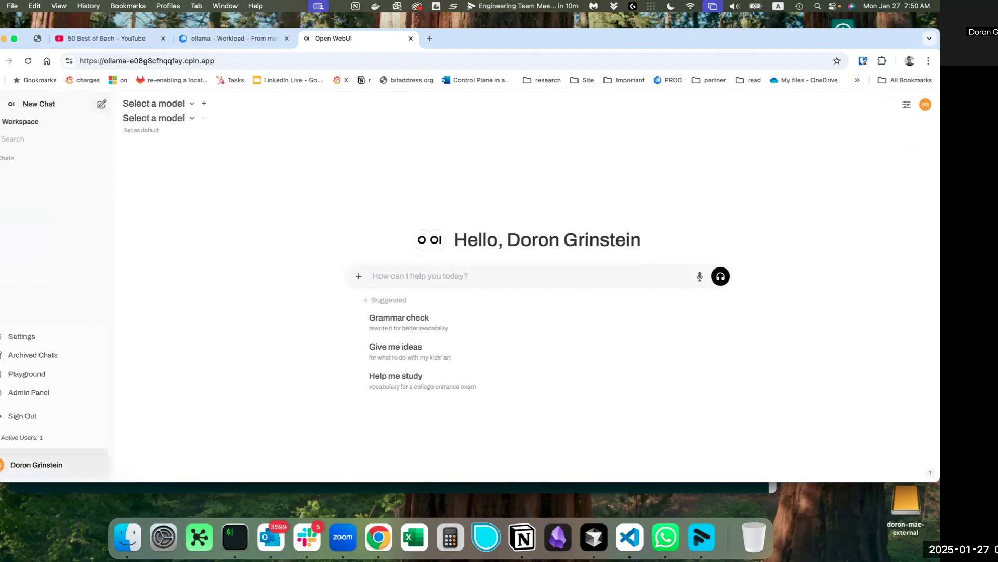
pyautogui.click(40, 393)
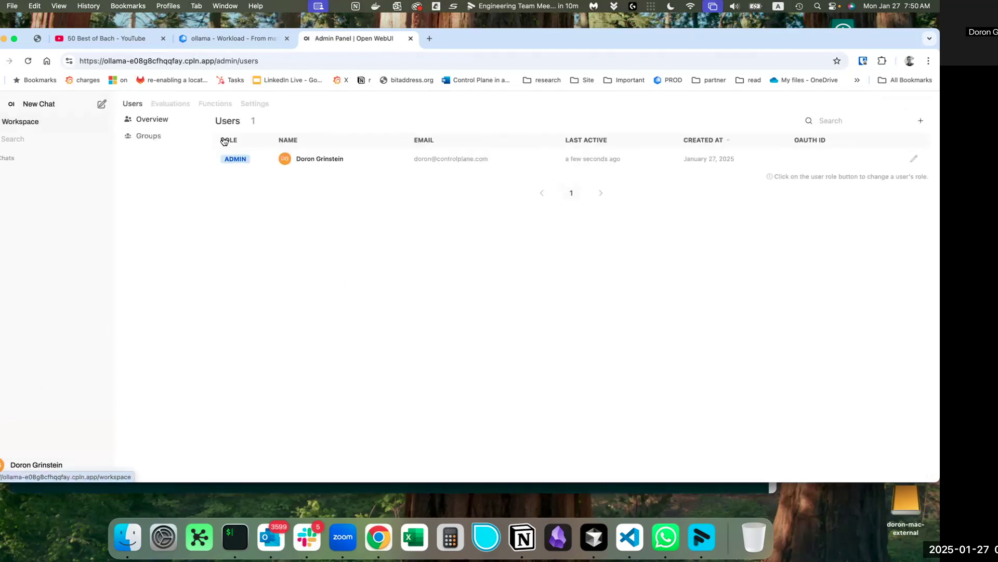
pyautogui.click(263, 104)
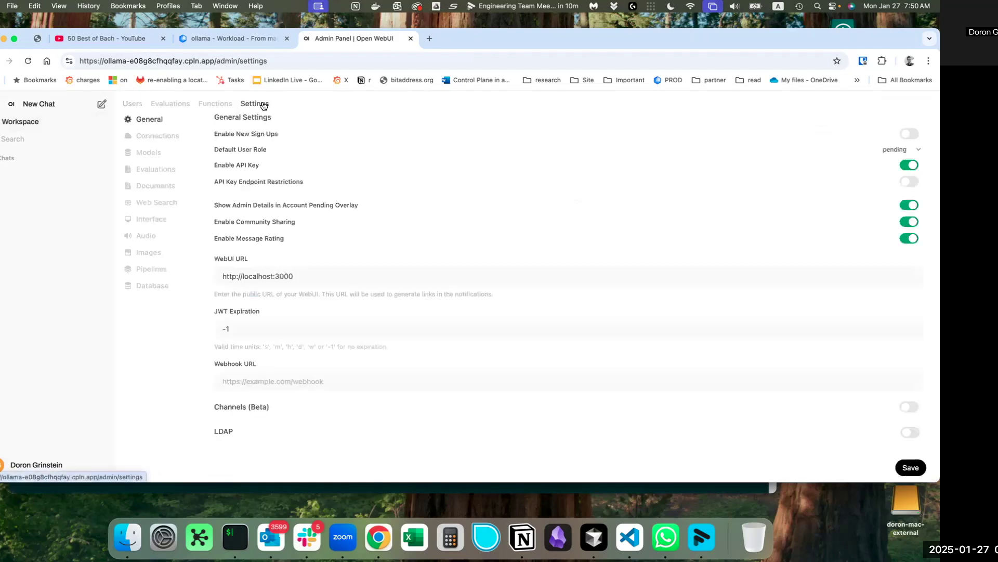
pyautogui.click(148, 152)
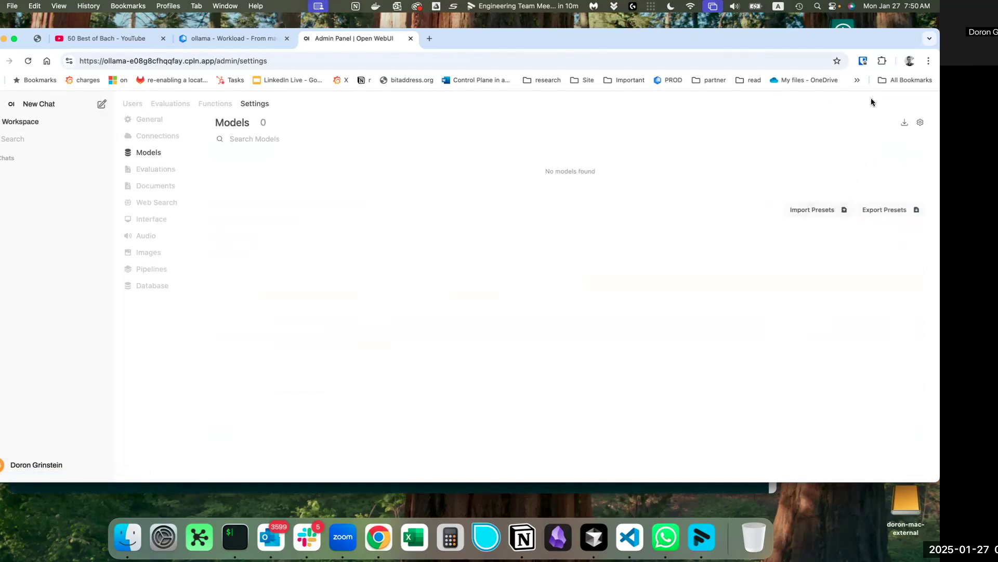
pyautogui.click(906, 123)
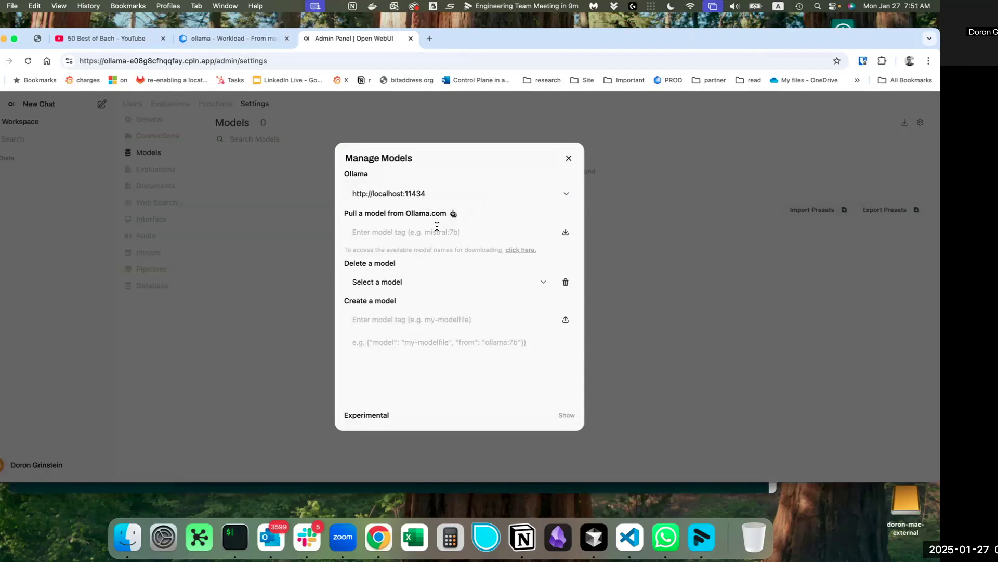
# Pull the deepseek-r1 model from Ollama.com, then close the dialog once it succeeds.
pyautogui.write('deepseek-r1')
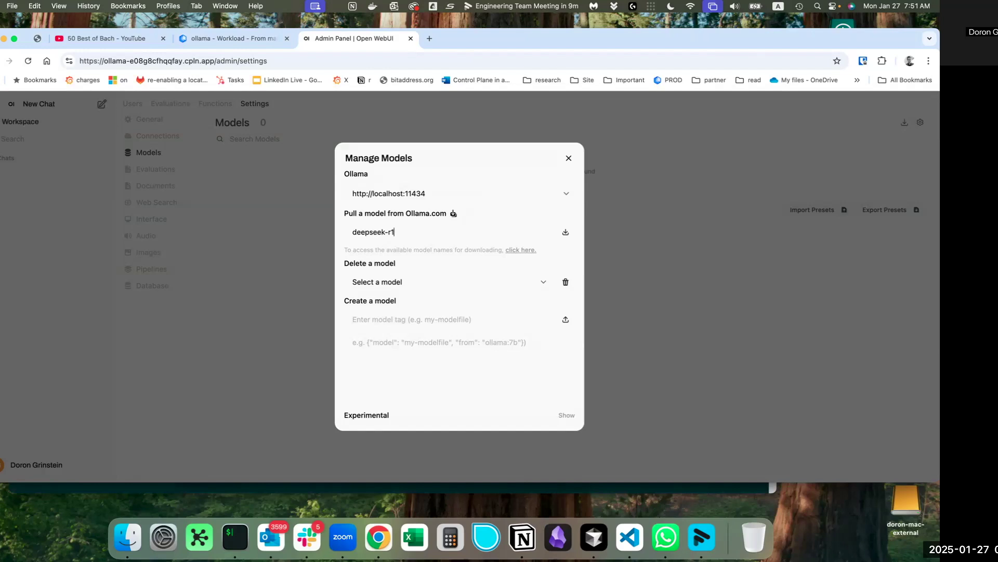
pyautogui.click(565, 232)
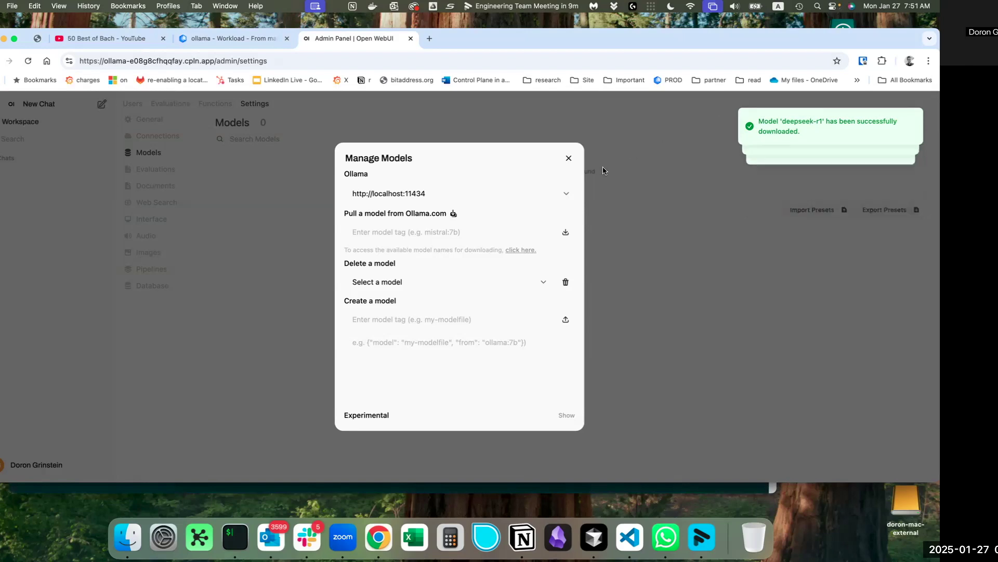
pyautogui.click(569, 158)
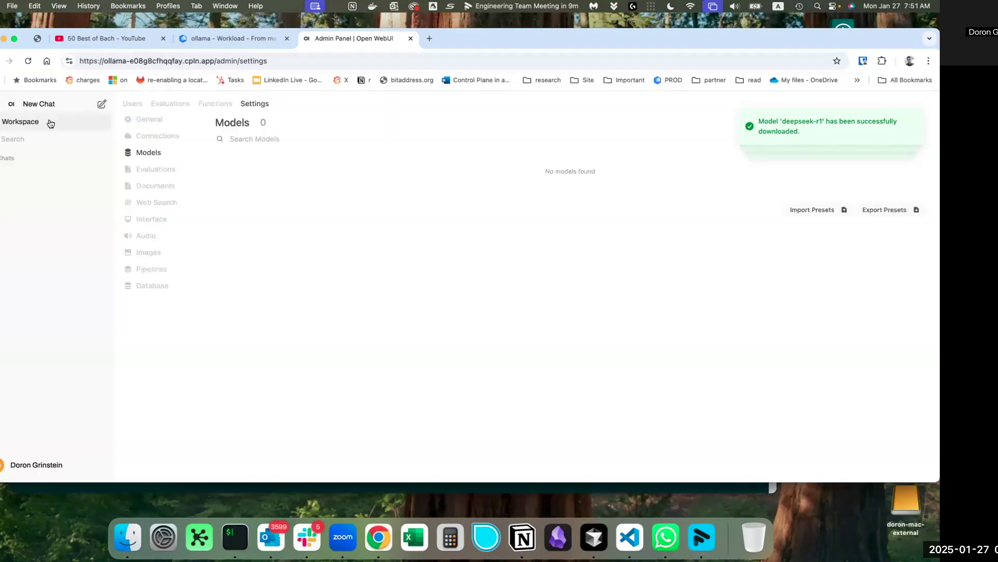
# In a new chat, ask deepseek-r1 'how many days are in a week', then draft an Earth–Mars distance question.
pyautogui.click(39, 107)
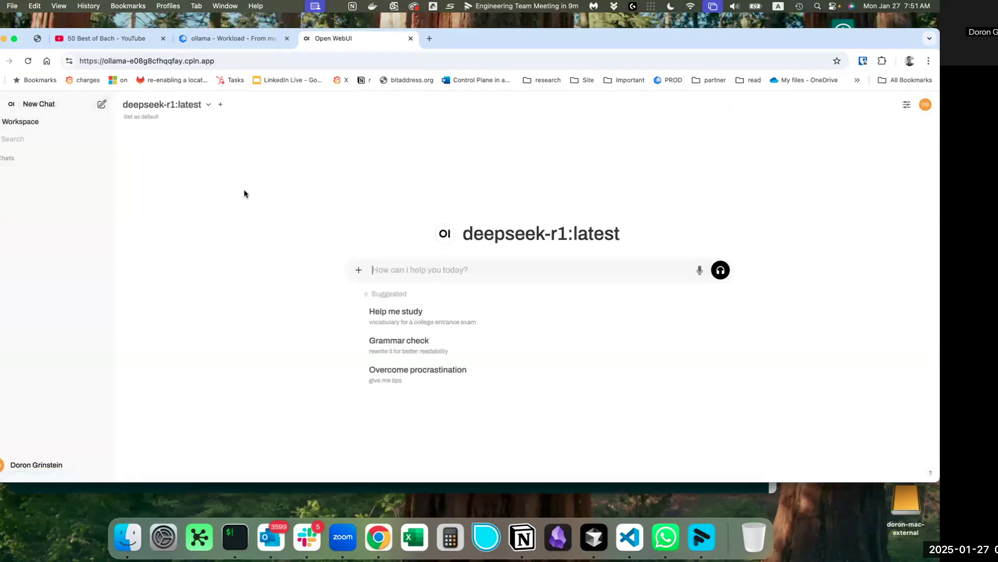
pyautogui.write('how m')
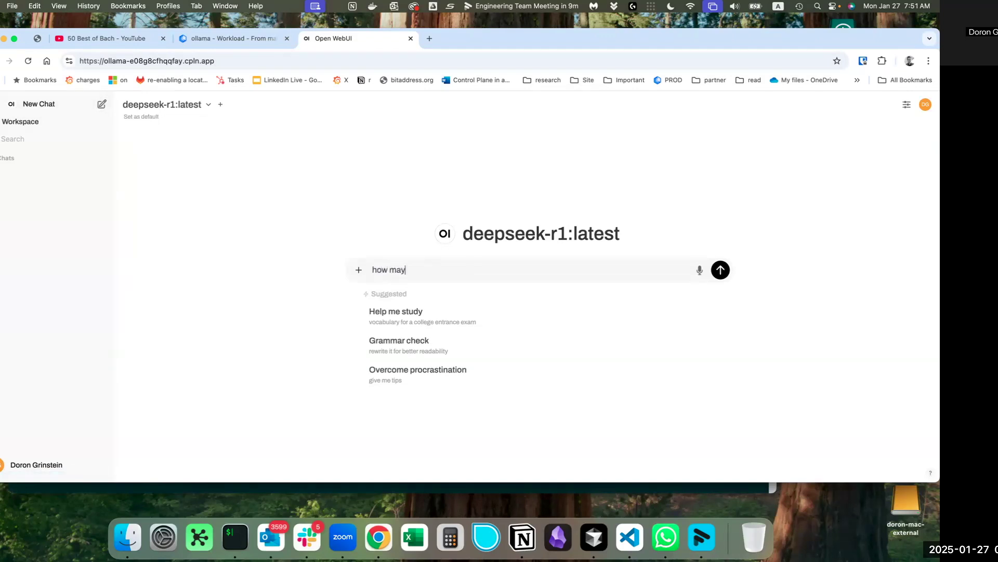
pyautogui.write('any days are in a week?')
pyautogui.press('Return')
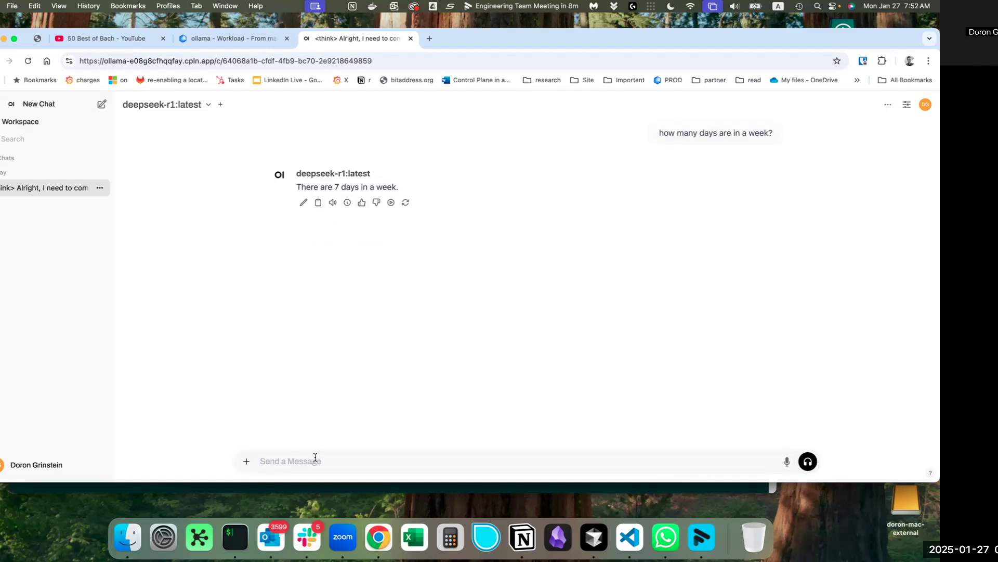
pyautogui.write('how to calculate the distance betw')
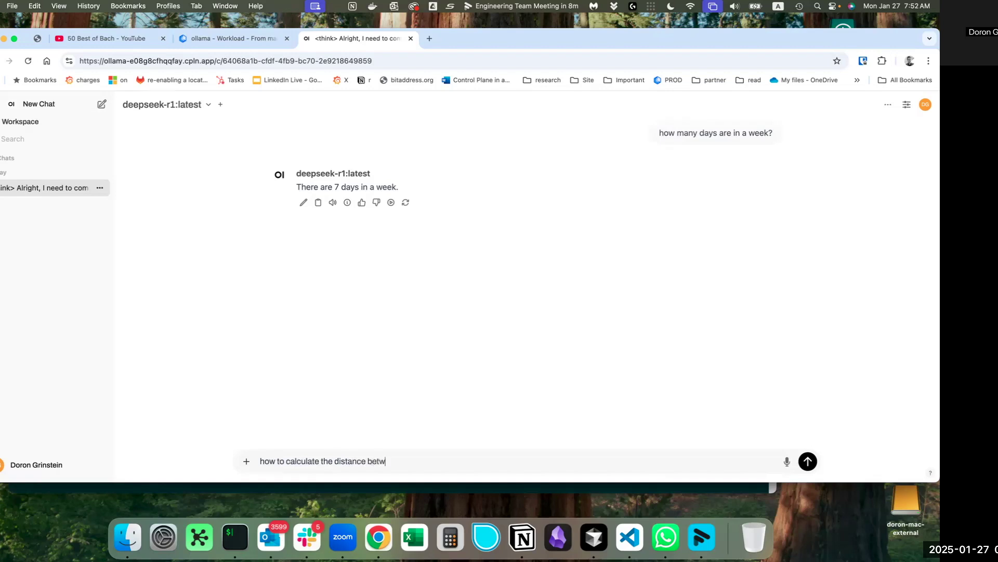
pyautogui.write('een the earth and mars?')
# Send the Earth–Mars distance question, review deepseek-r1's reply, and return to the ollama workload tab.
pyautogui.press('Return')
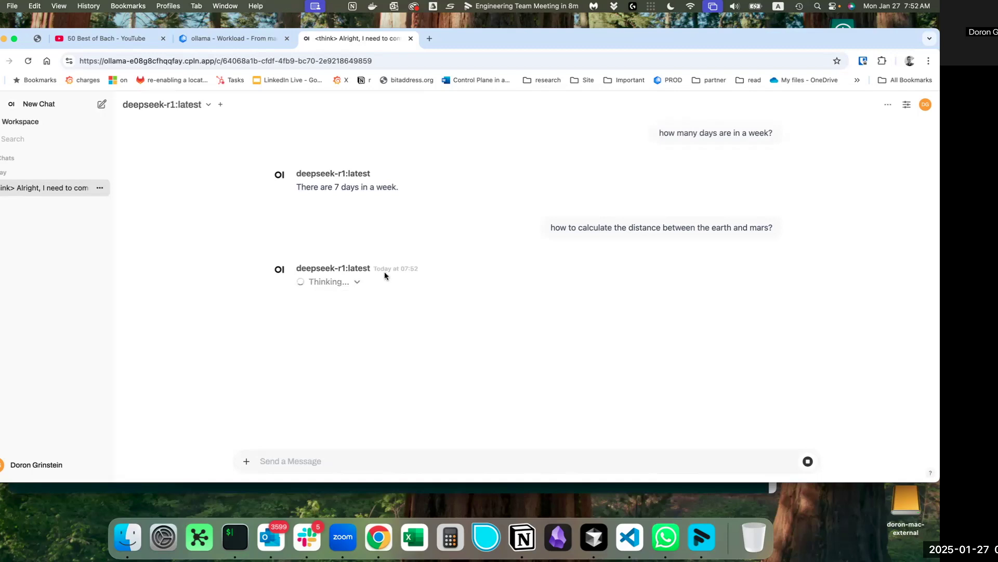
pyautogui.moveTo(386, 272)
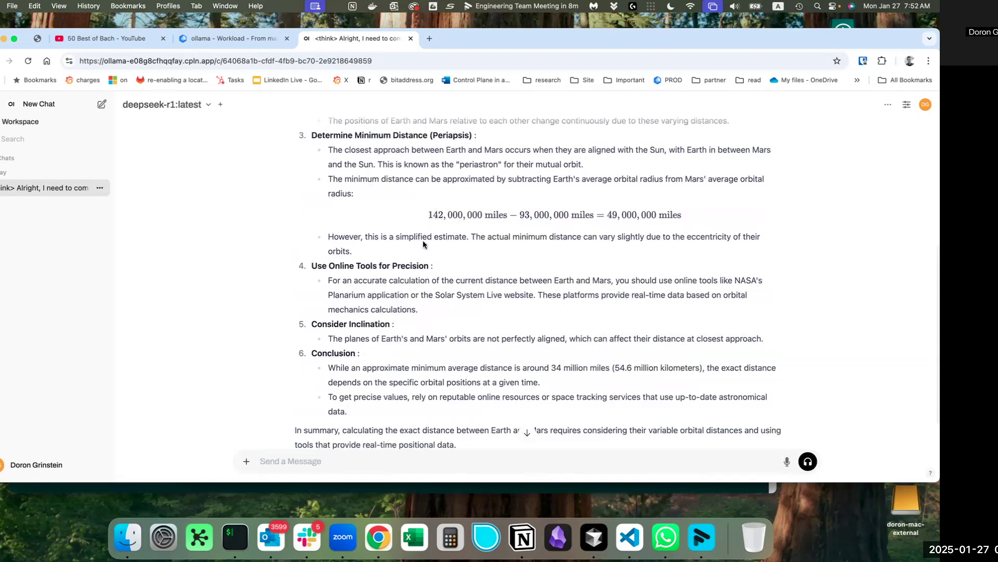
pyautogui.scroll(10, 423, 240)
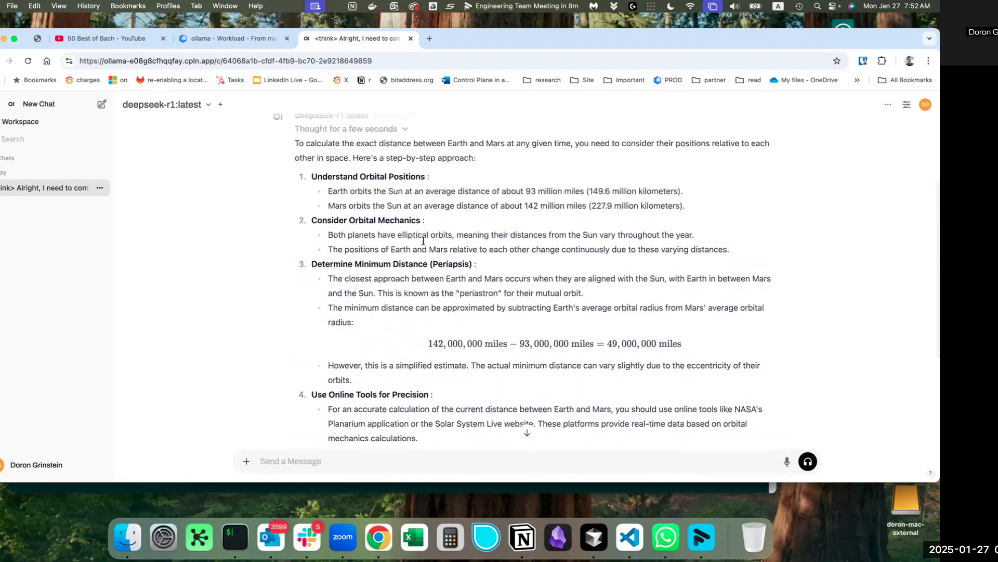
pyautogui.scroll(3, 423, 241)
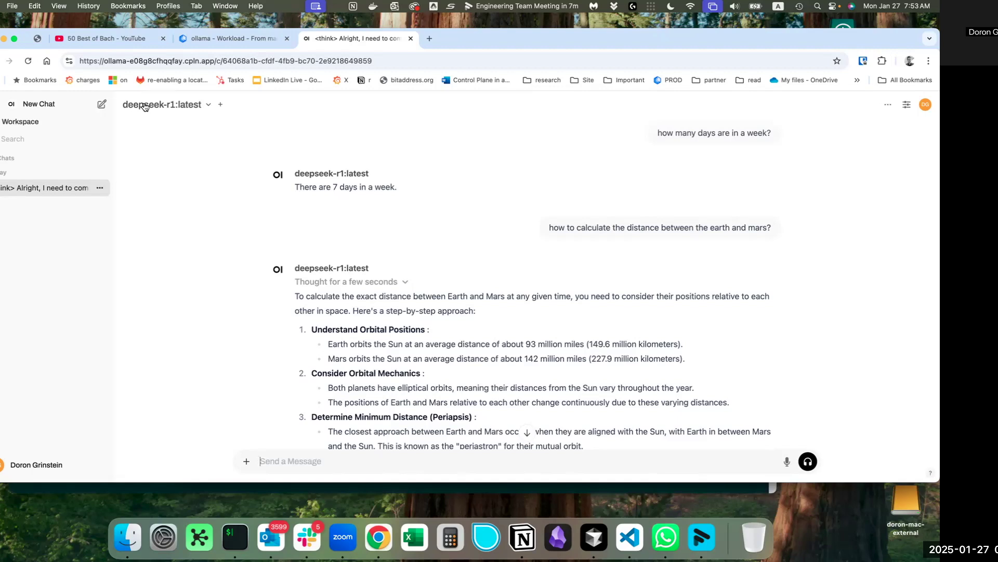
pyautogui.click(222, 34)
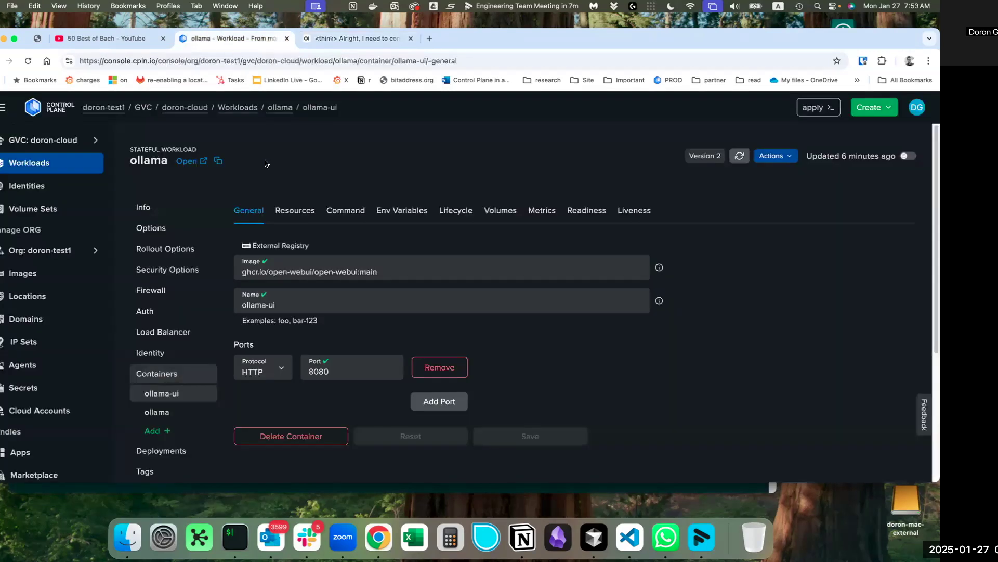